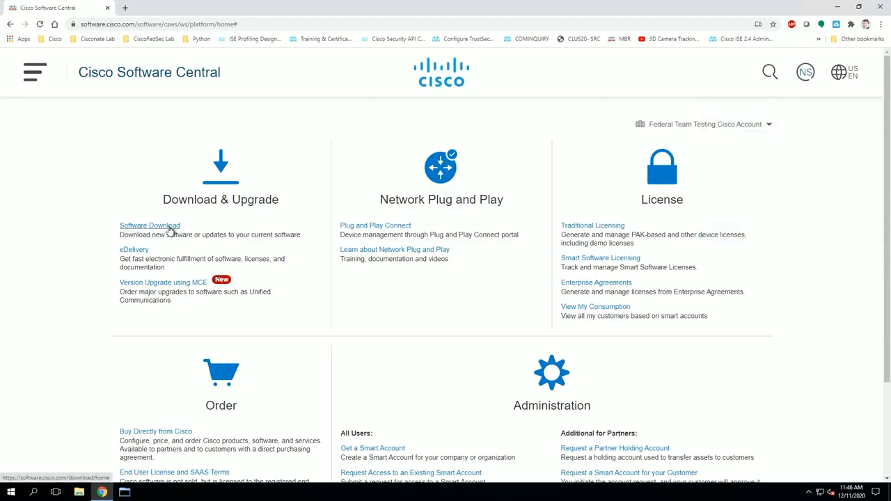
Step: Search Cisco Software Download for the product 'identity services engine'
{"action": "left_click", "coordinate": [169, 227]}
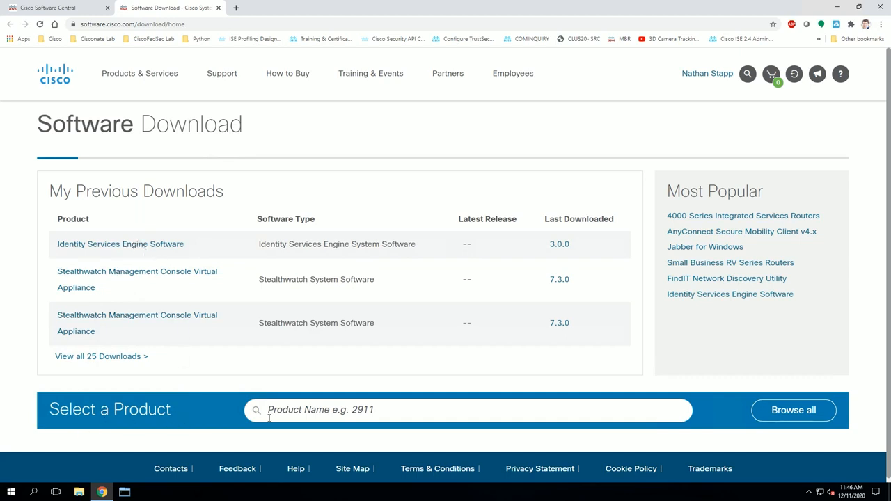
{"action": "left_click", "coordinate": [303, 415]}
{"action": "type", "text": "identit"}
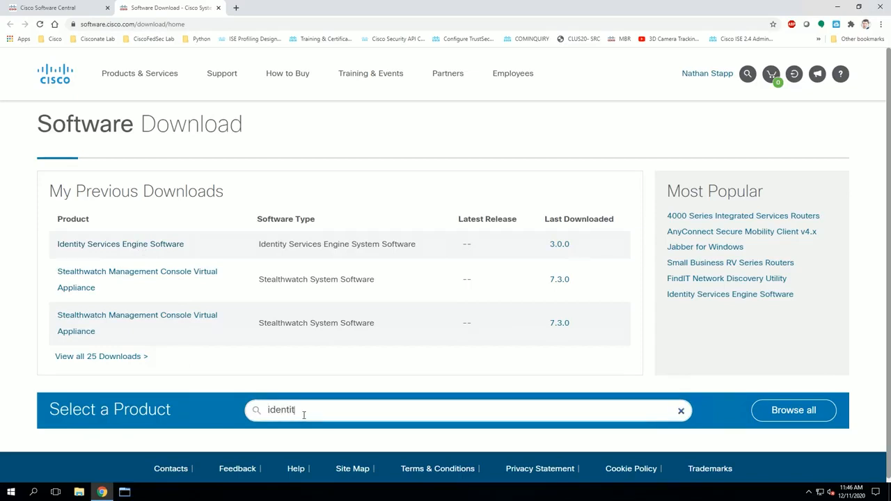
{"action": "type", "text": "y s"}
{"action": "key", "text": "BackSpace"}
{"action": "key", "text": "Return"}
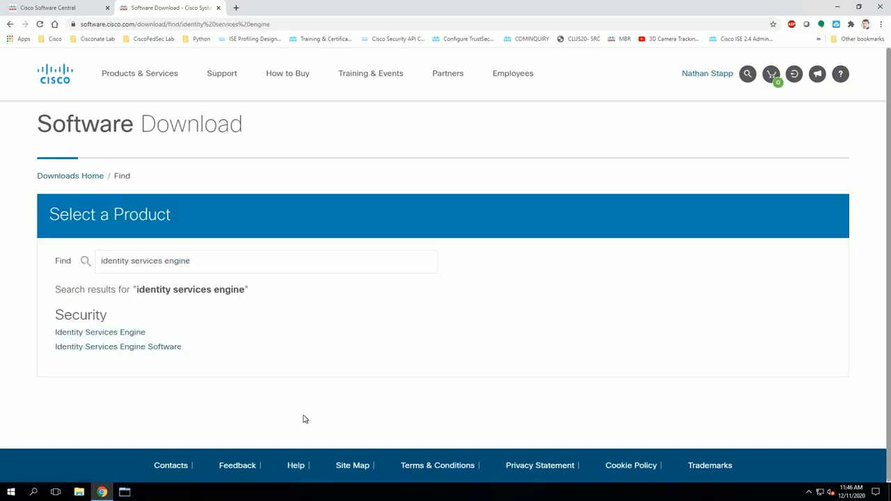
Step: Open Identity Services Engine Software and list the Release 3.0.0 files down to the OVA images
{"action": "left_click", "coordinate": [142, 350]}
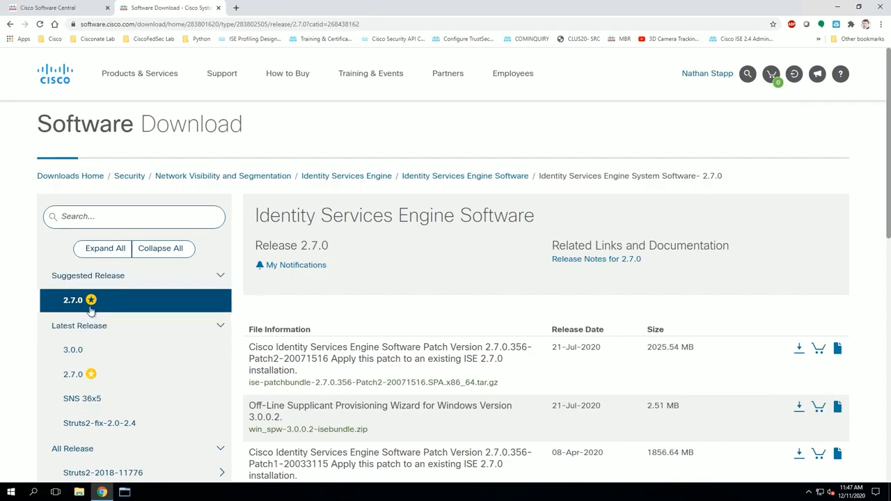
{"action": "left_click", "coordinate": [78, 354]}
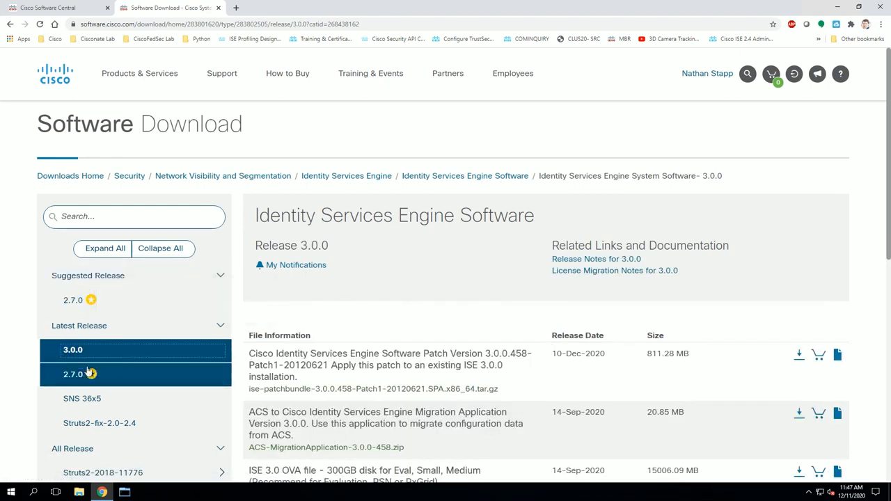
{"action": "scroll", "coordinate": [137, 357], "scroll_direction": "down", "scroll_amount": 3}
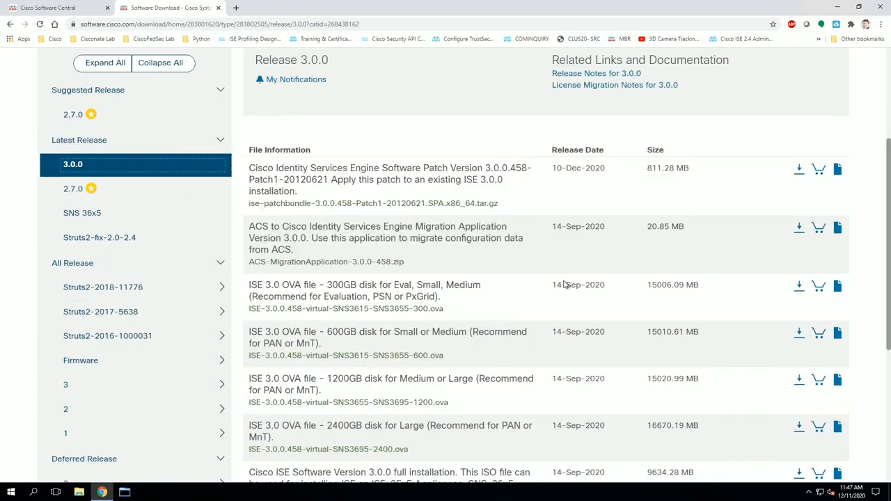
{"action": "mouse_move", "coordinate": [263, 295]}
Step: Download the ISE 3.0 300GB OVA file, accepting the license agreement
{"action": "left_click", "coordinate": [800, 287]}
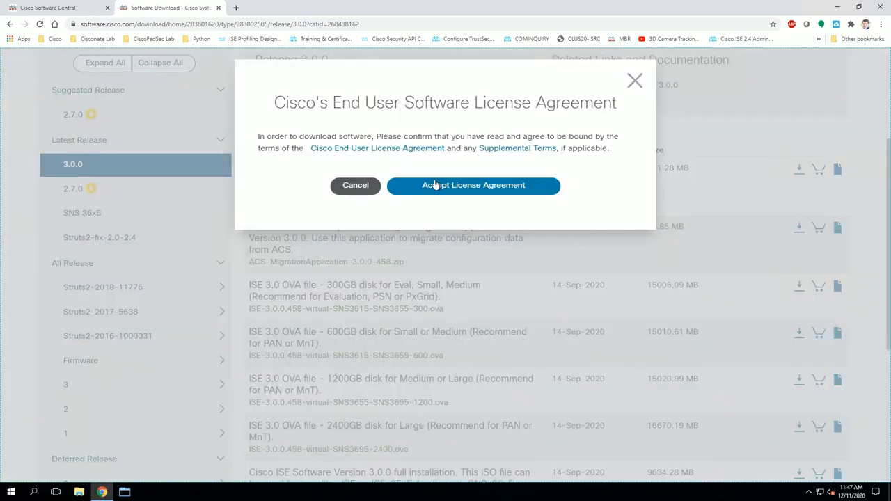
{"action": "left_click", "coordinate": [422, 189]}
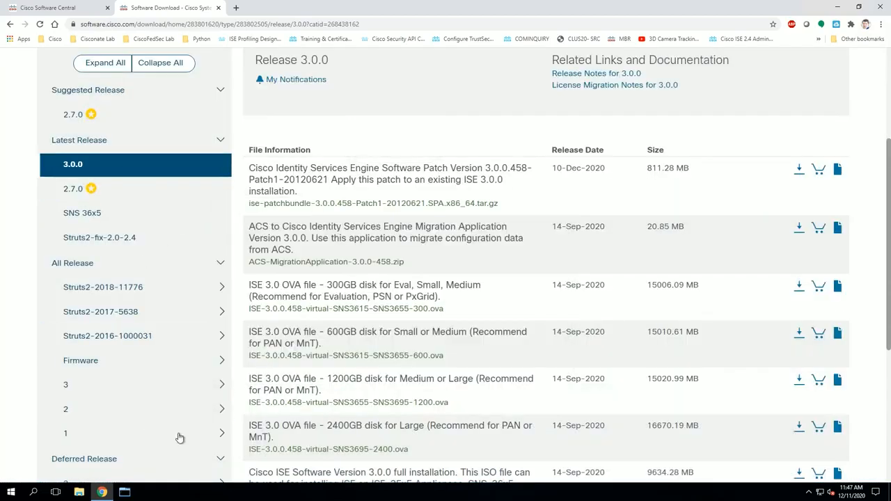
{"action": "mouse_move", "coordinate": [288, 360]}
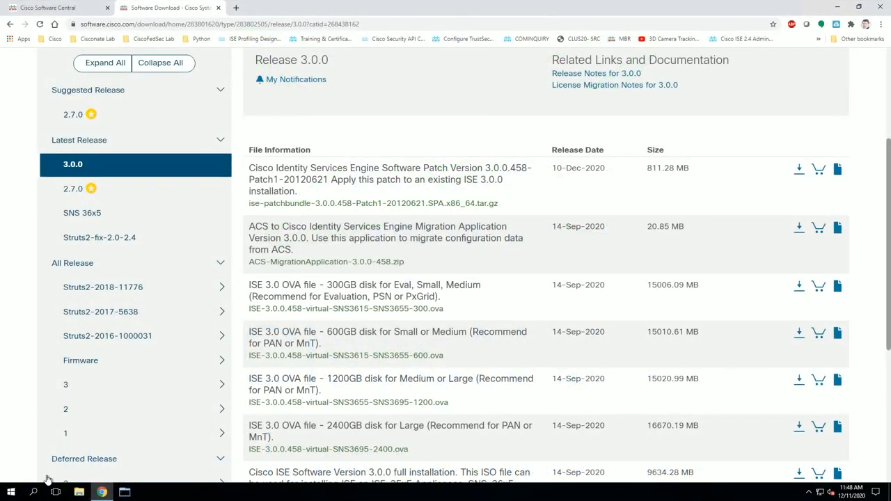
Step: Confirm the 14.6 GB ISE-3.0.0.458 OVA is in Downloads, then return to the browser
{"action": "left_click", "coordinate": [79, 492]}
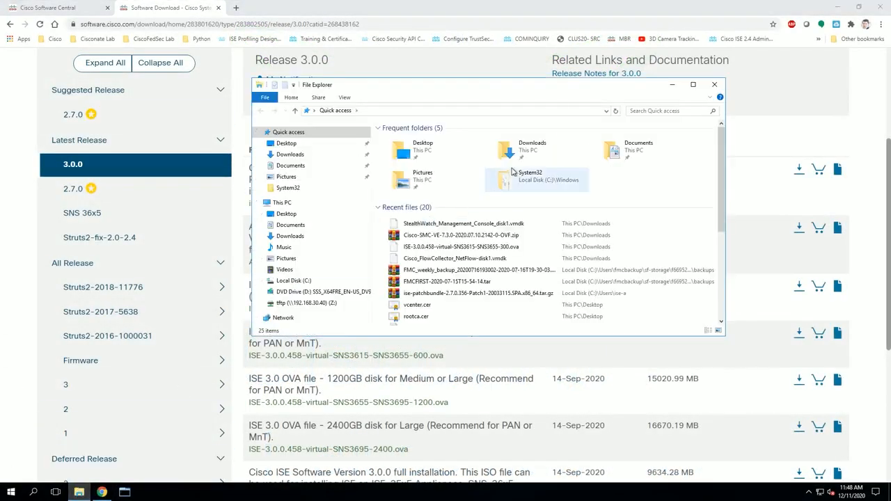
{"action": "double_click", "coordinate": [529, 148]}
{"action": "left_click", "coordinate": [450, 178]}
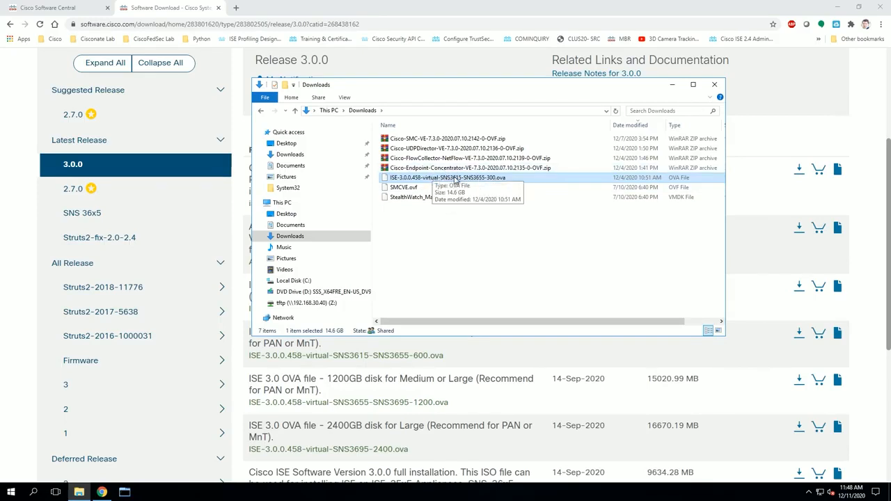
{"action": "left_click", "coordinate": [183, 7]}
{"action": "left_click", "coordinate": [97, 38]}
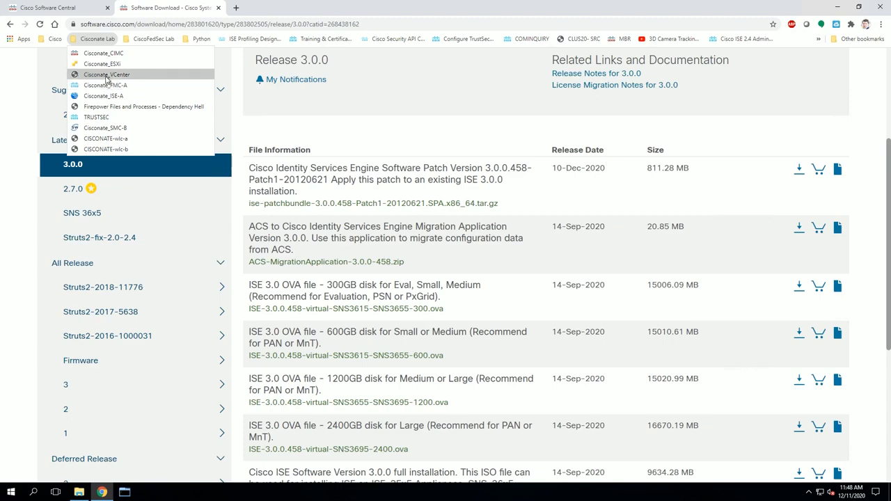
Step: Launch the HTML5 vSphere Client from the vCenter bookmark and log in as administrator
{"action": "left_click", "coordinate": [107, 75]}
{"action": "left_click", "coordinate": [149, 172]}
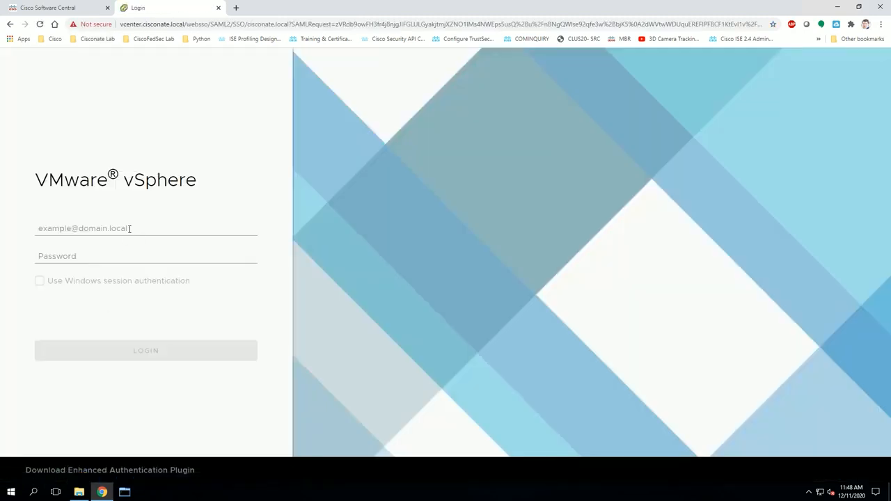
{"action": "left_click", "coordinate": [133, 225]}
{"action": "type", "text": "admini"}
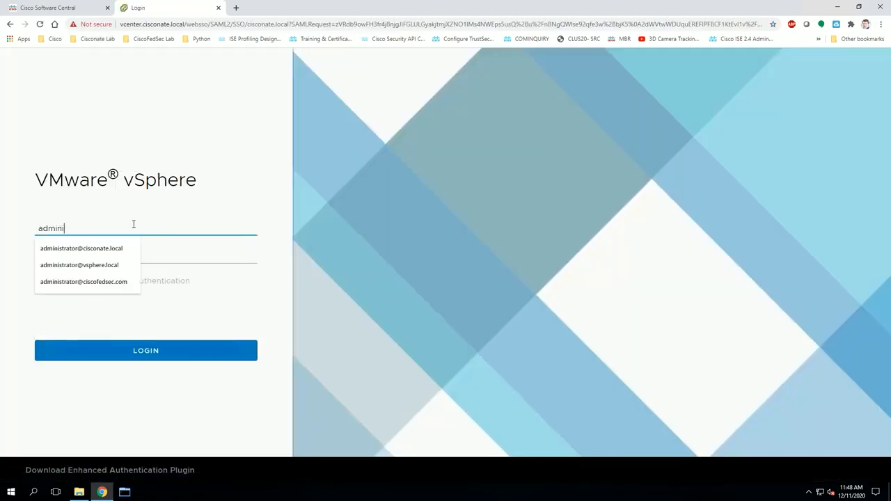
{"action": "key", "text": "Down"}
{"action": "key", "text": "Tab"}
{"action": "type", "text": "*"}
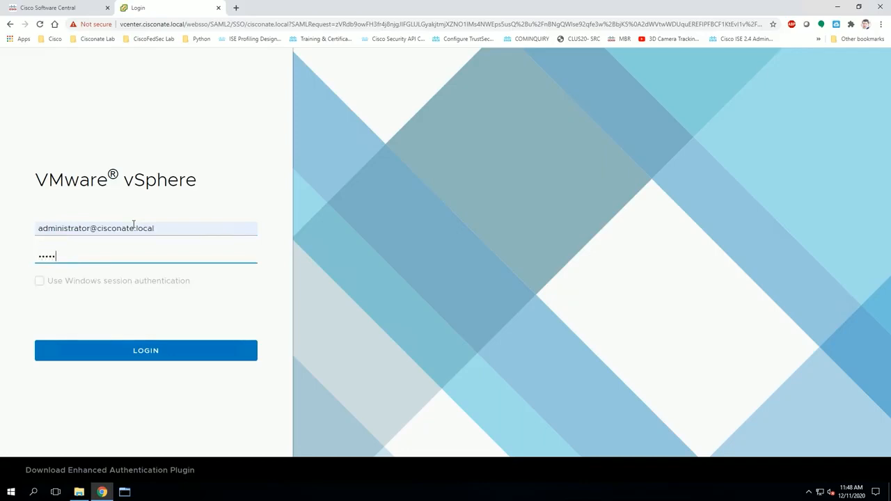
{"action": "type", "text": "******"}
{"action": "key", "text": "Return"}
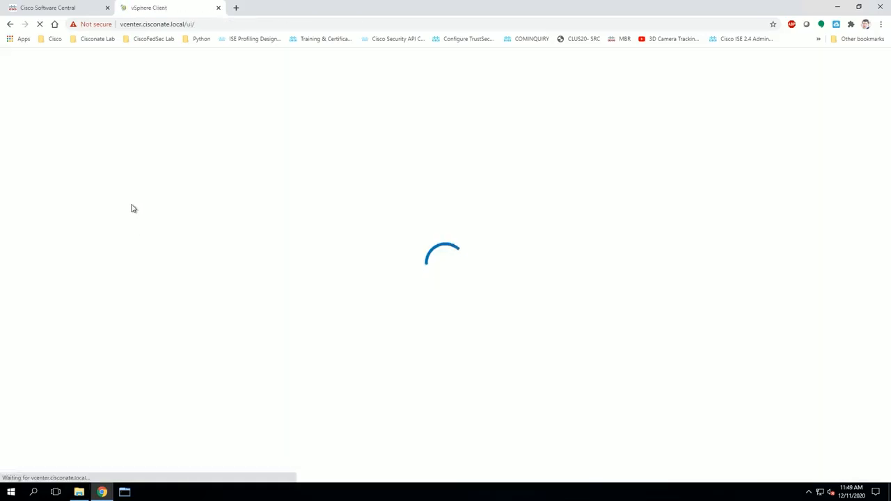
Step: Close the Cisco Software Central tab and go to Content Libraries
{"action": "left_click", "coordinate": [107, 8]}
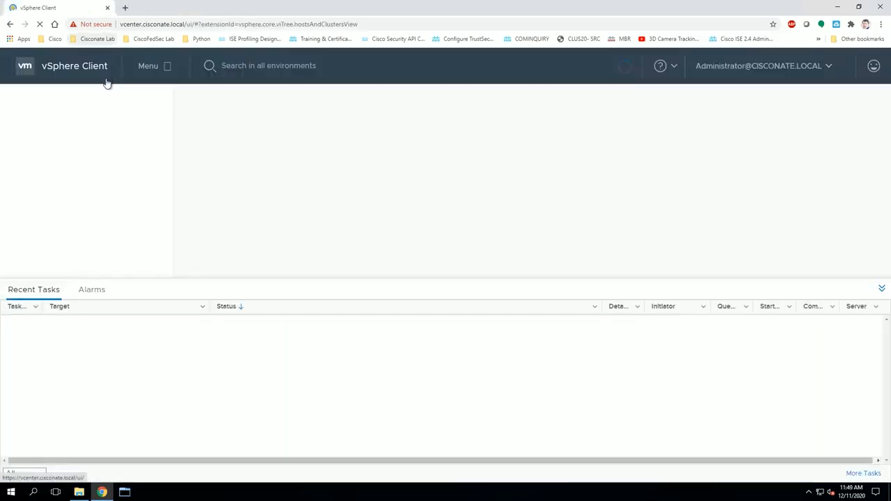
{"action": "left_click", "coordinate": [171, 67]}
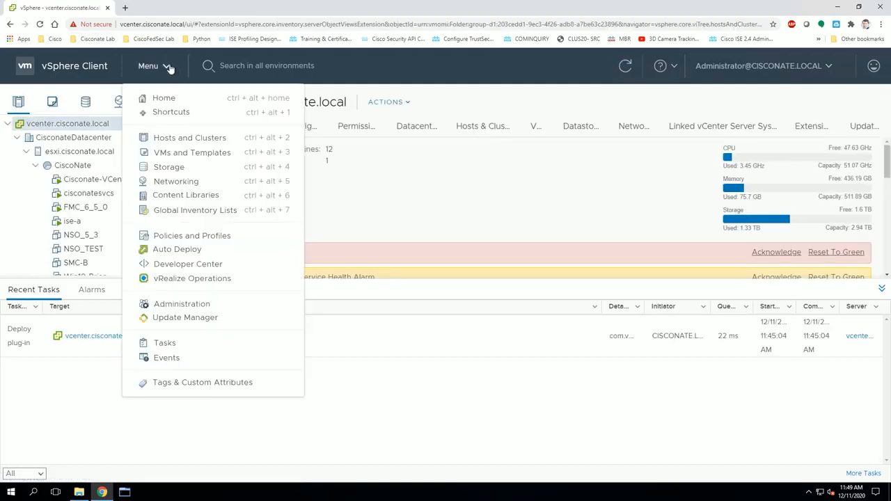
{"action": "left_click", "coordinate": [180, 195]}
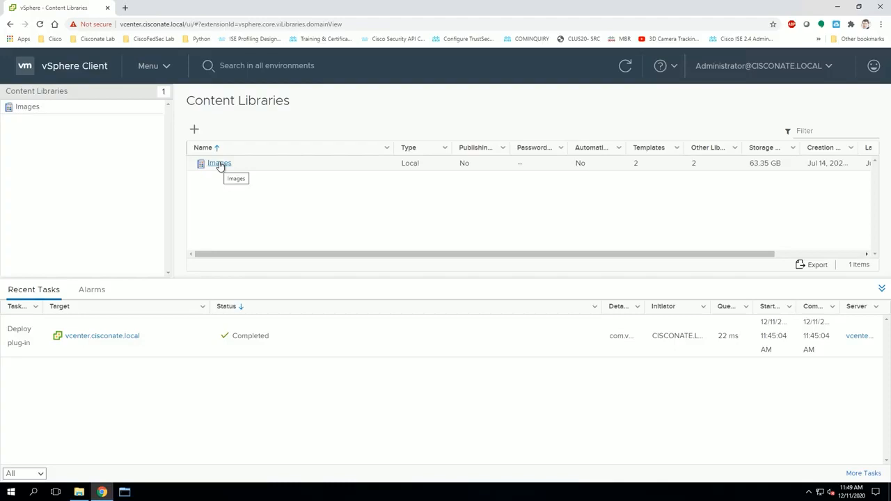
Step: Review the ISE-3.0.0.458 template in the Images library's Templates list
{"action": "left_click", "coordinate": [219, 164]}
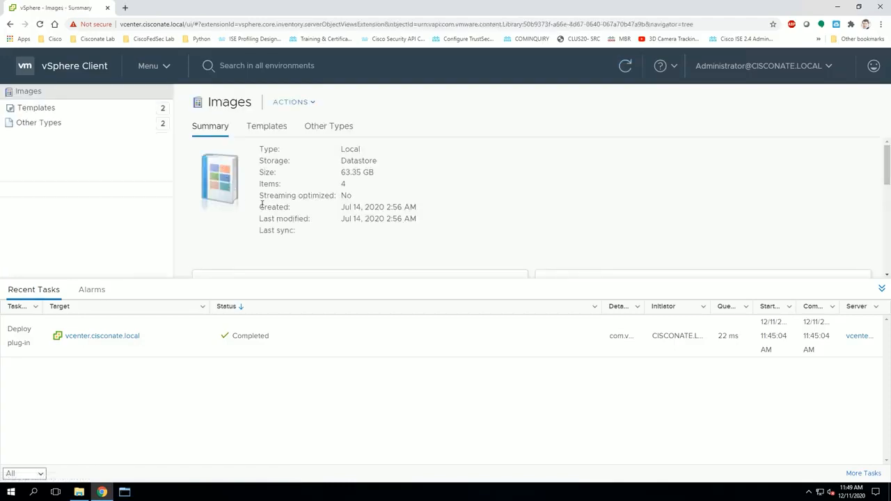
{"action": "left_click", "coordinate": [96, 112]}
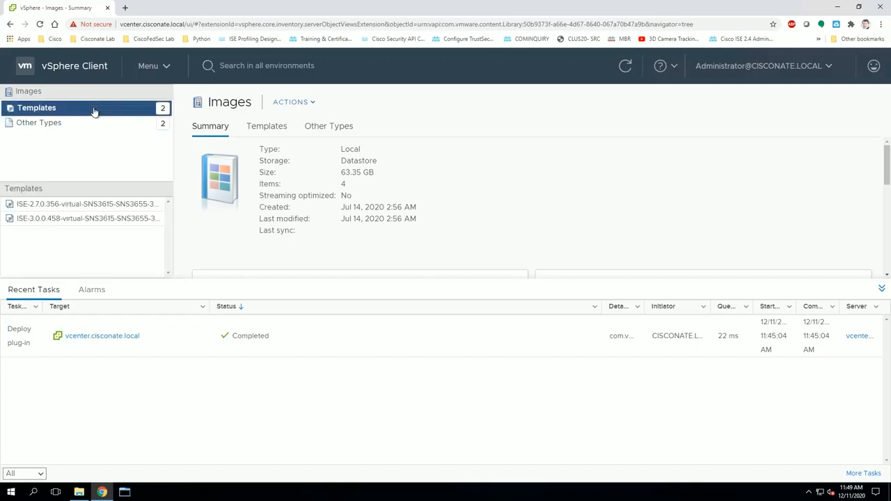
{"action": "left_click", "coordinate": [63, 218]}
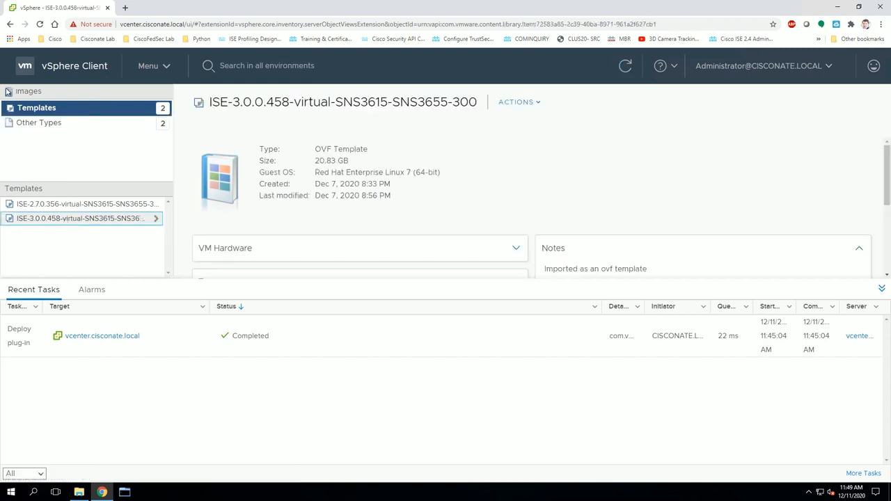
{"action": "left_click", "coordinate": [8, 92]}
Step: Return to Content Libraries and start creating a new content library
{"action": "left_click", "coordinate": [147, 65]}
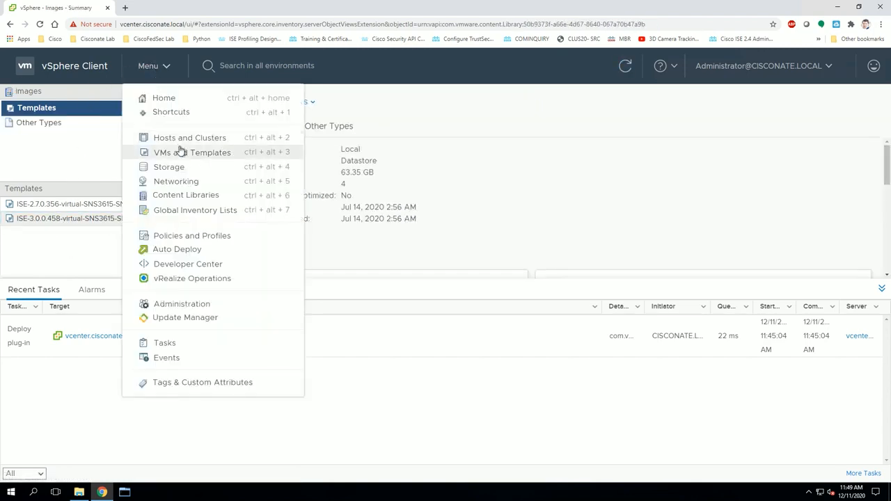
{"action": "left_click", "coordinate": [188, 195]}
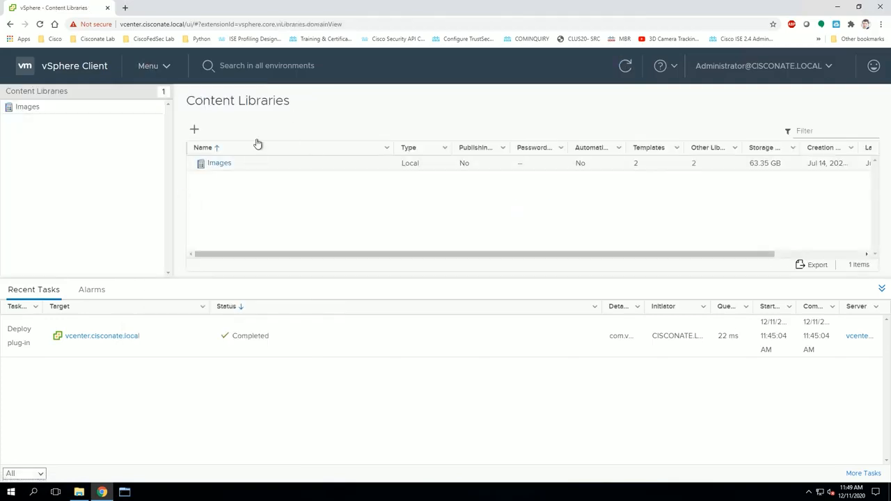
{"action": "left_click", "coordinate": [195, 129]}
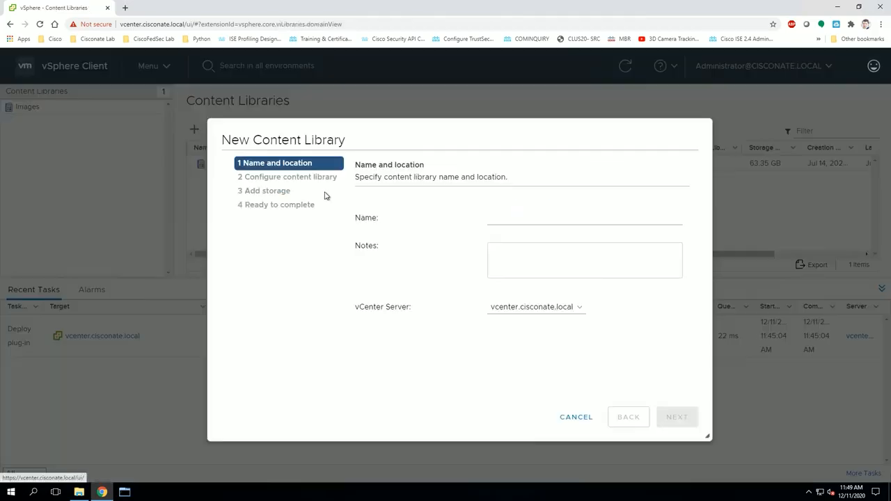
Step: Name the new library 'test' on the current vCenter server and continue
{"action": "left_click", "coordinate": [523, 219]}
{"action": "type", "text": "test"}
{"action": "key", "text": "Tab"}
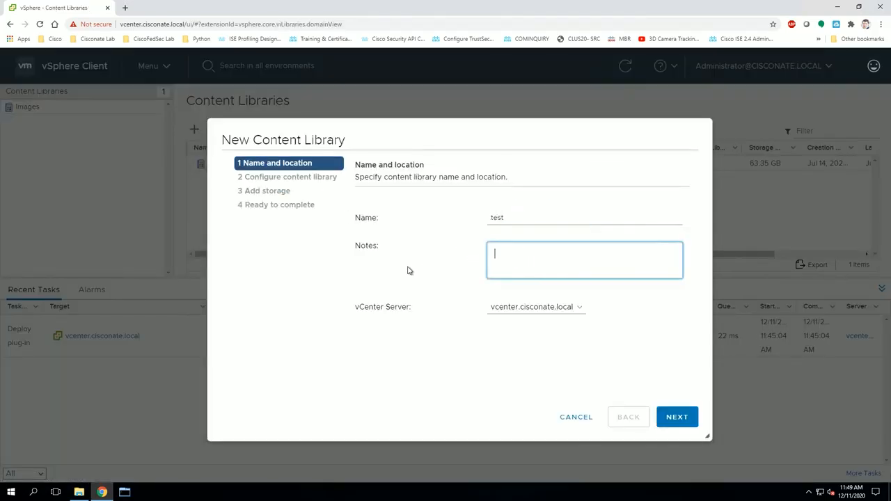
{"action": "left_click", "coordinate": [394, 160]}
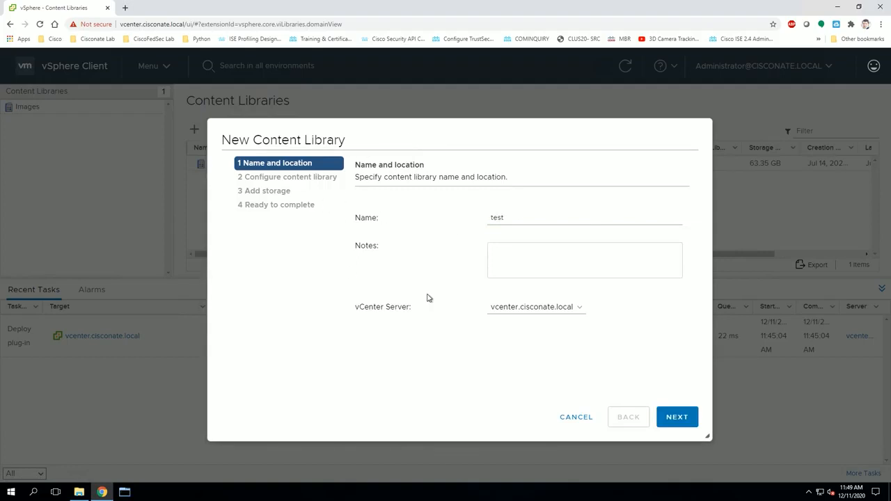
{"action": "left_click", "coordinate": [575, 313]}
{"action": "left_click", "coordinate": [622, 309]}
{"action": "left_click", "coordinate": [676, 417]}
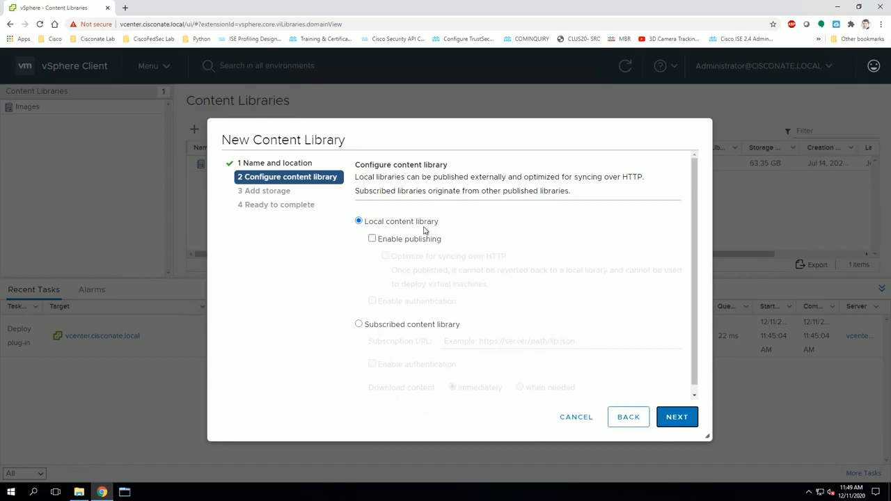
Step: Keep it a local library on VCenterDatastore, review the settings, then cancel the wizard
{"action": "left_click", "coordinate": [677, 416]}
{"action": "left_click", "coordinate": [423, 238]}
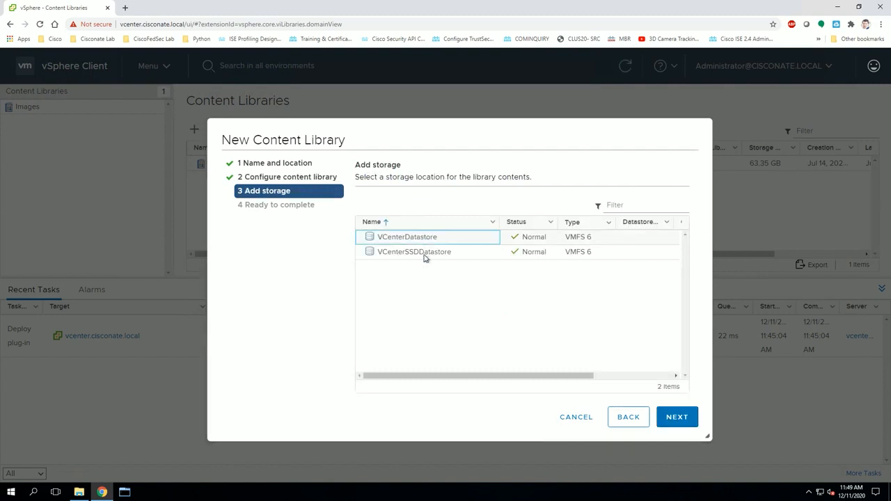
{"action": "left_click", "coordinate": [424, 255]}
{"action": "left_click", "coordinate": [419, 238]}
{"action": "left_click", "coordinate": [427, 254]}
{"action": "left_click", "coordinate": [419, 237]}
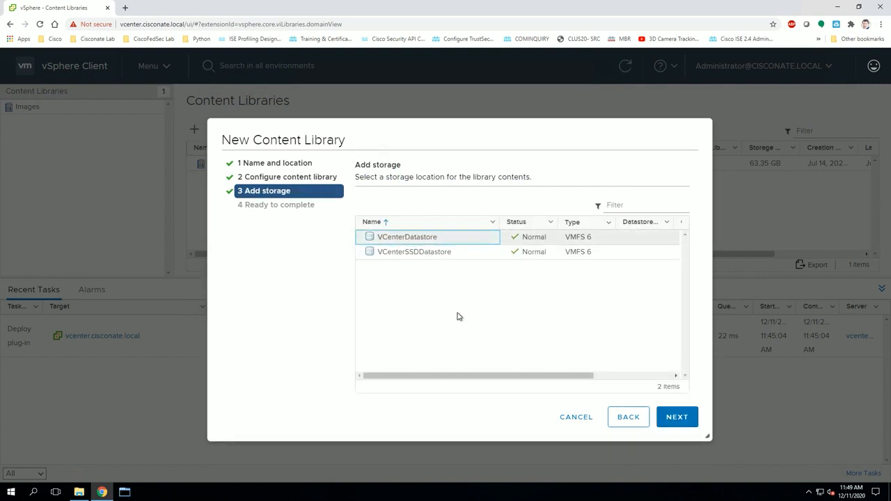
{"action": "left_click_drag", "start_coordinate": [582, 376], "coordinate": [687, 252]}
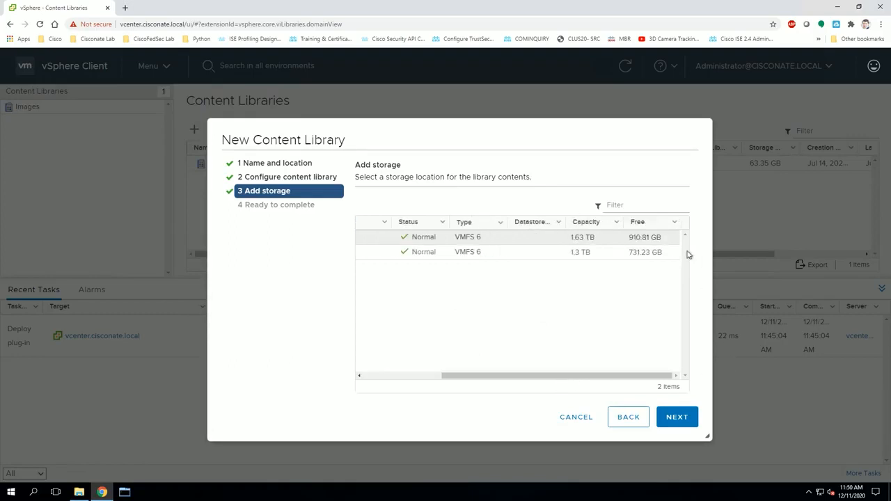
{"action": "left_click_drag", "start_coordinate": [531, 377], "coordinate": [376, 327]}
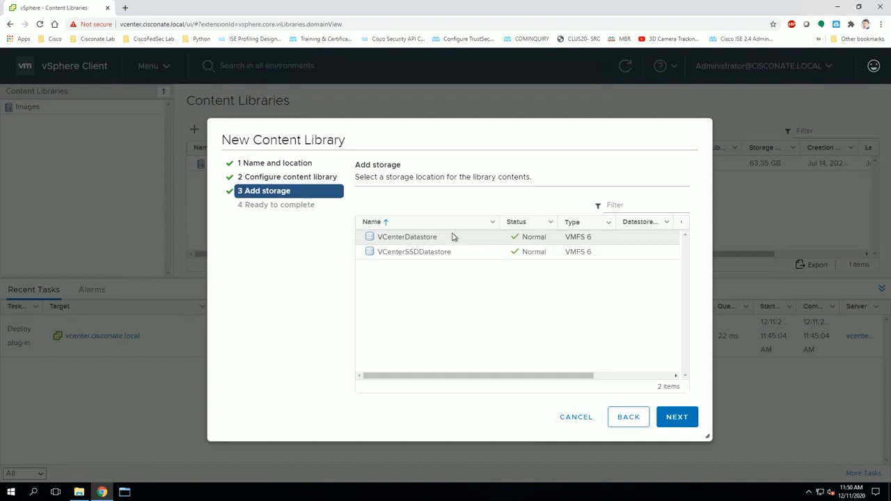
{"action": "left_click", "coordinate": [414, 237]}
{"action": "left_click", "coordinate": [668, 417]}
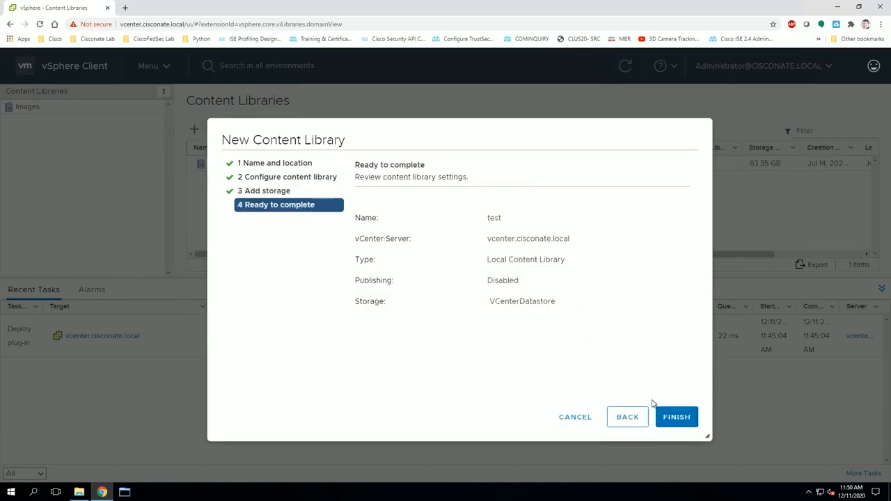
{"action": "left_click", "coordinate": [572, 420]}
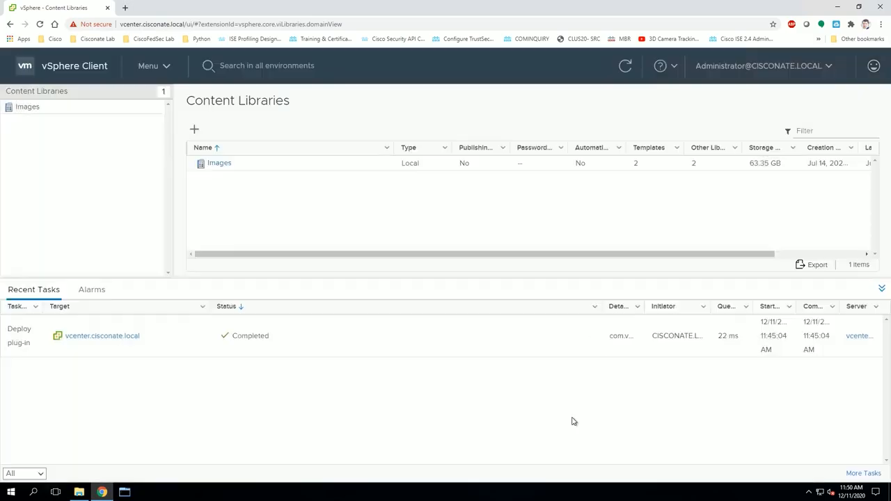
Step: Begin importing the ISE 3.0.0.458 OVA as a local file into Images, then cancel the import
{"action": "left_click", "coordinate": [218, 165]}
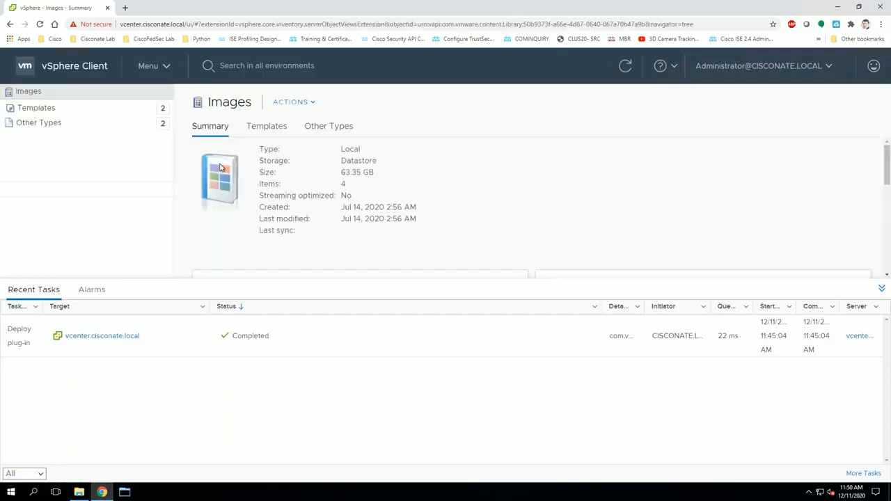
{"action": "left_click", "coordinate": [309, 103]}
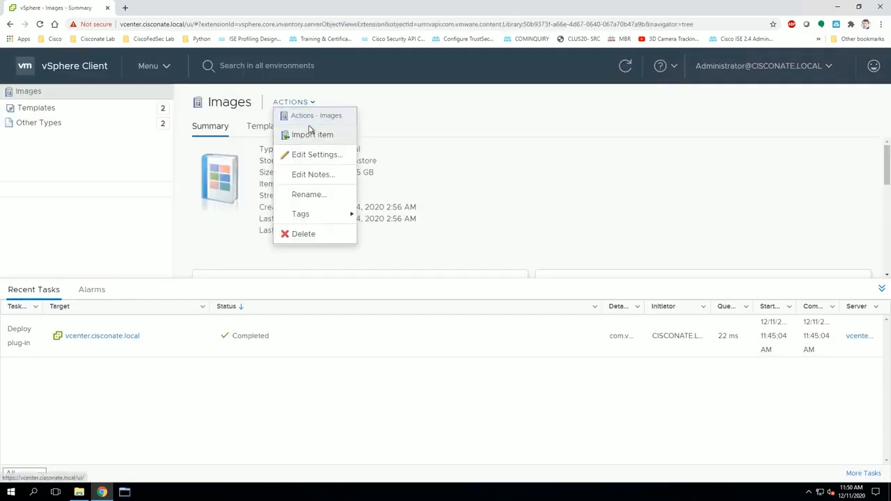
{"action": "left_click", "coordinate": [311, 135]}
{"action": "left_click", "coordinate": [377, 218]}
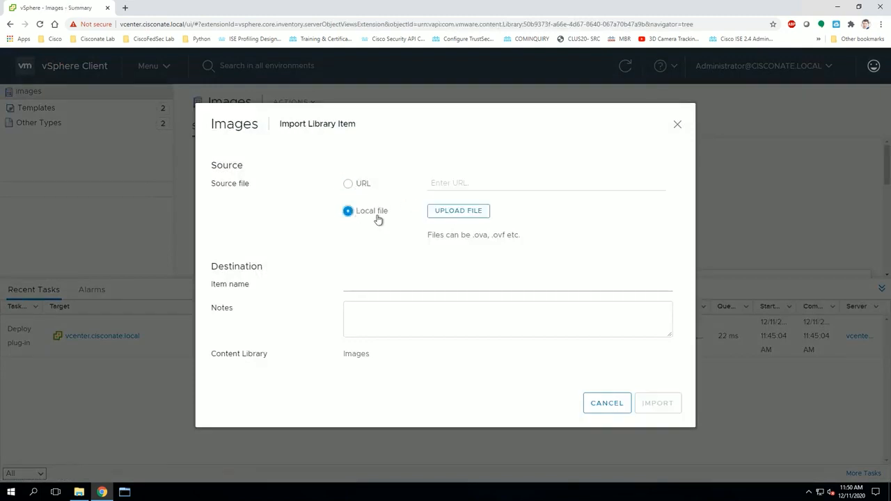
{"action": "left_click", "coordinate": [463, 213]}
{"action": "left_click", "coordinate": [565, 123]}
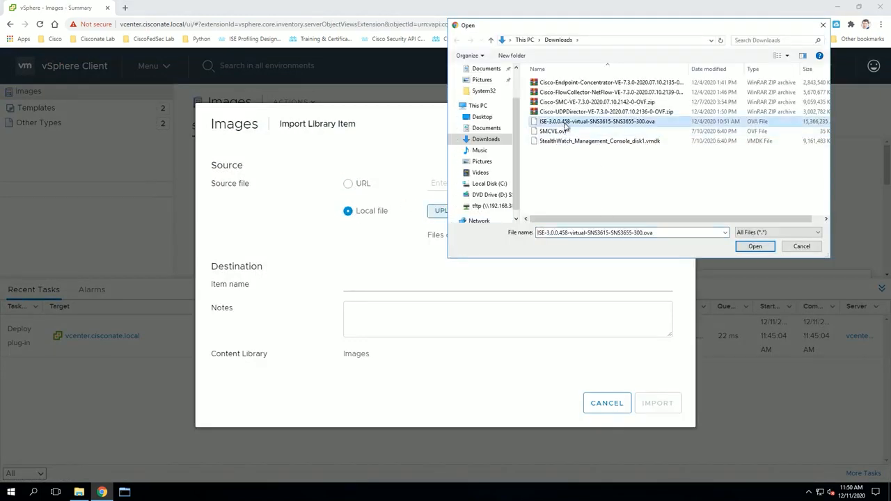
{"action": "left_click", "coordinate": [799, 247]}
{"action": "left_click", "coordinate": [615, 403]}
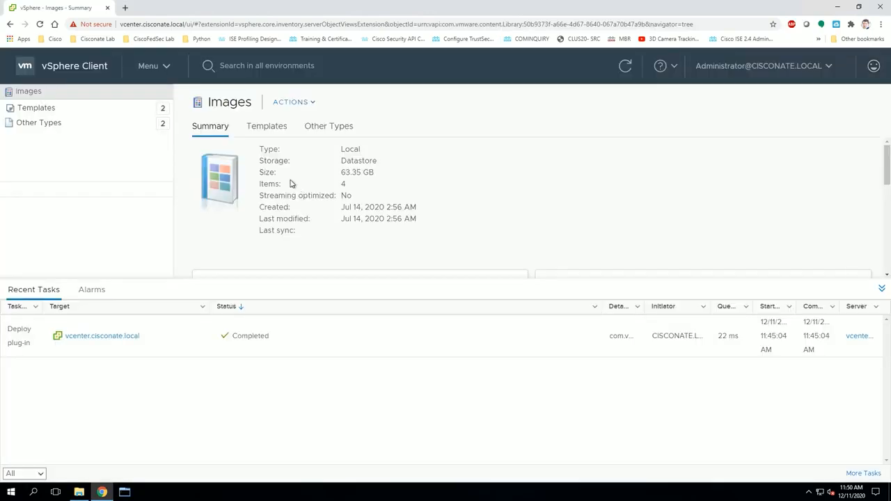
Step: In Hosts and Clusters, show the CiscoNate resource pool summary and open its actions menu
{"action": "left_click", "coordinate": [144, 66]}
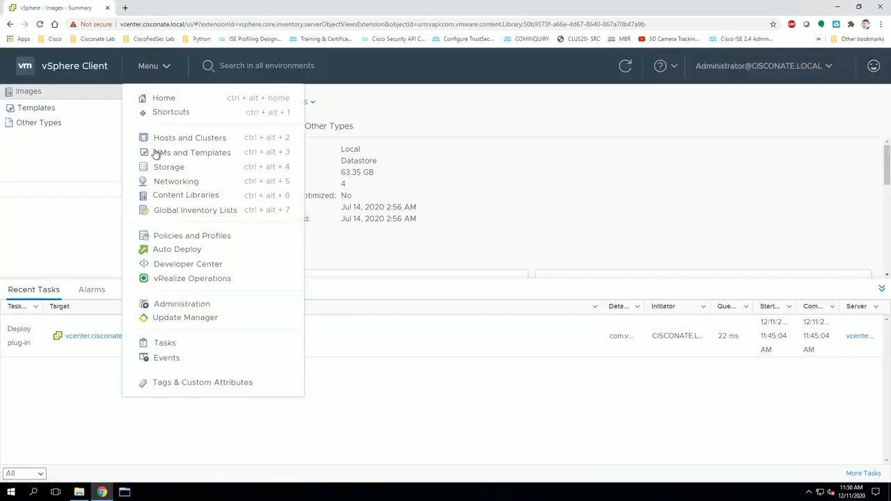
{"action": "left_click", "coordinate": [171, 138]}
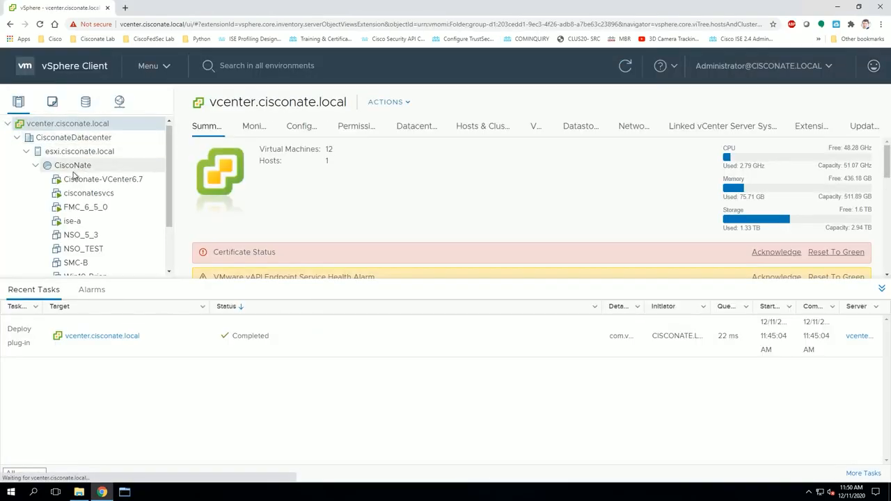
{"action": "left_click", "coordinate": [72, 168]}
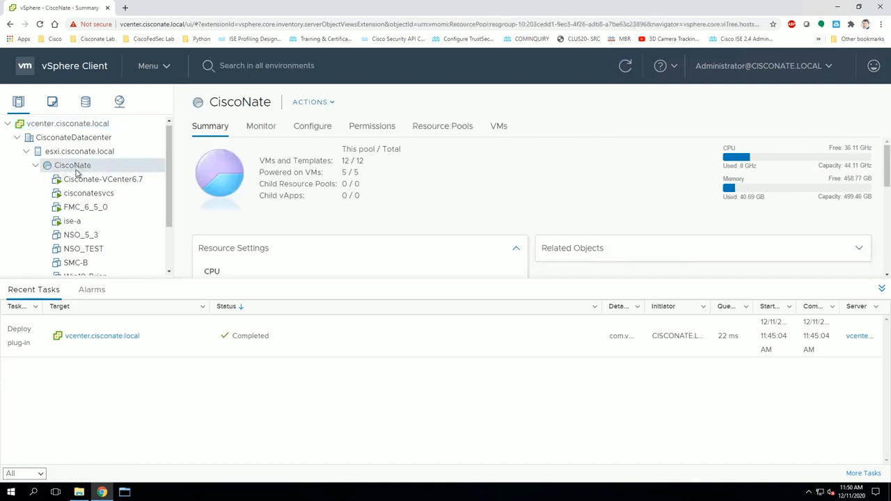
{"action": "scroll", "coordinate": [76, 174], "scroll_direction": "down", "scroll_amount": 1}
{"action": "scroll", "coordinate": [92, 171], "scroll_direction": "up", "scroll_amount": 1}
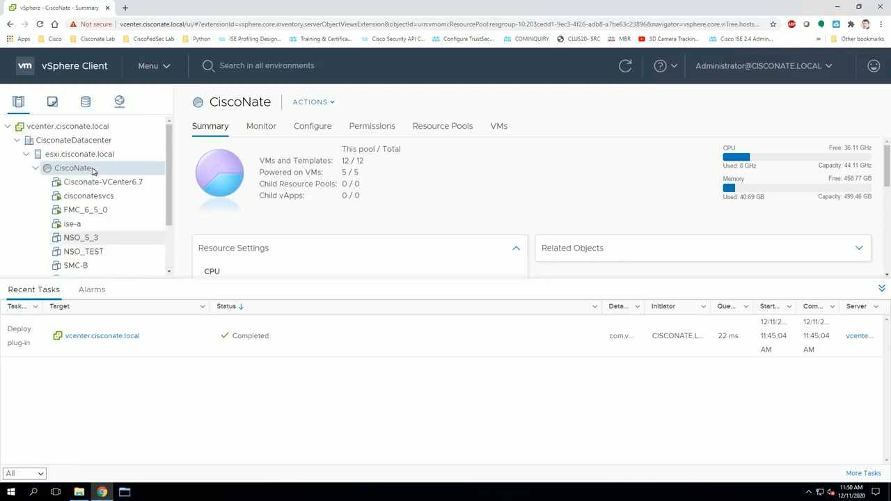
{"action": "right_click", "coordinate": [73, 170]}
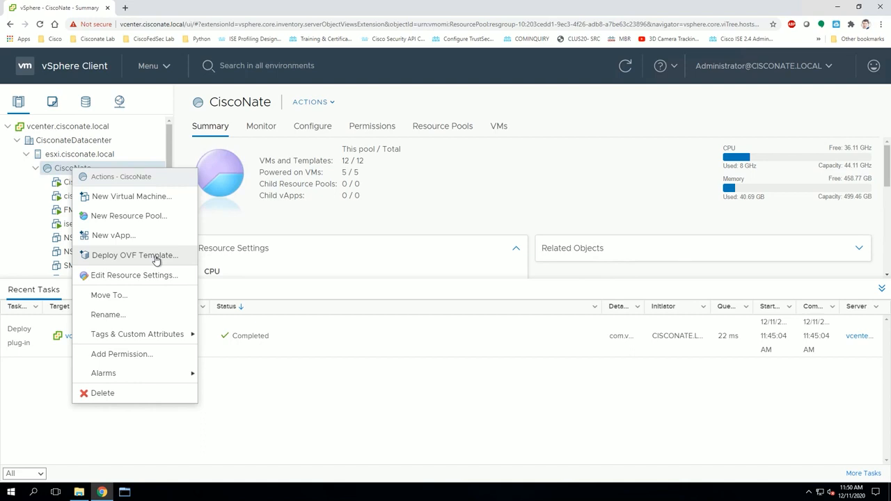
Step: Start a new virtual machine in CiscoNate that deploys from a template
{"action": "left_click", "coordinate": [116, 198]}
{"action": "left_click", "coordinate": [405, 160]}
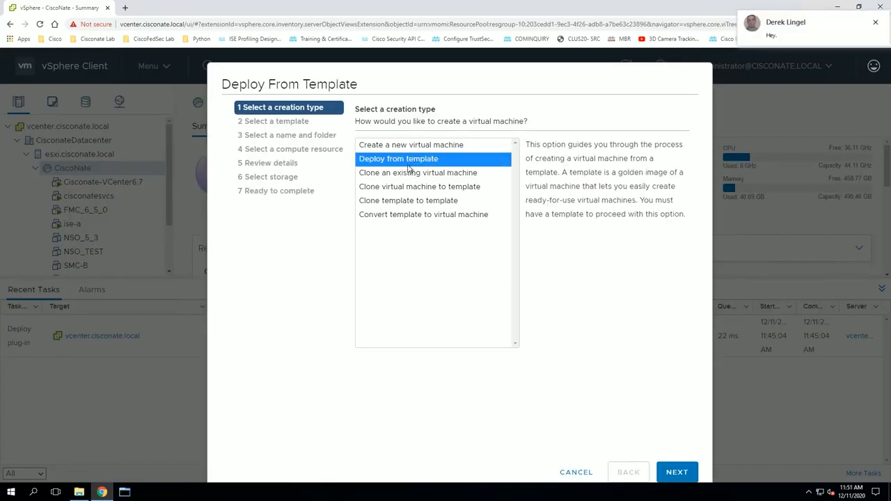
{"action": "left_click", "coordinate": [682, 468]}
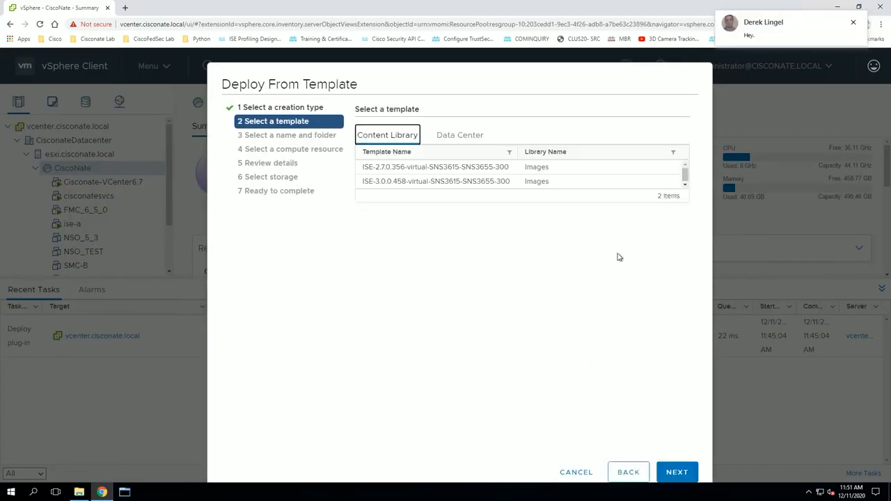
{"action": "left_click", "coordinate": [853, 22]}
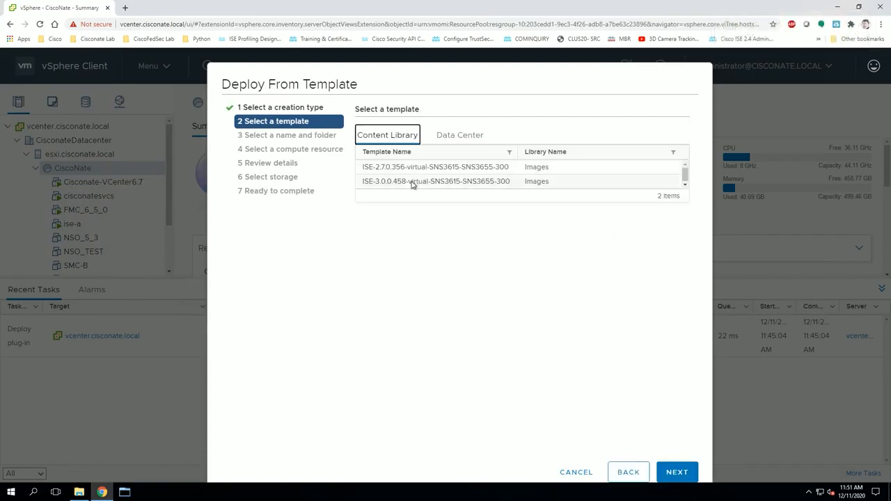
Step: Pick the ISE-3.0.0.458 template and name the VM ise-bravo
{"action": "left_click", "coordinate": [413, 181]}
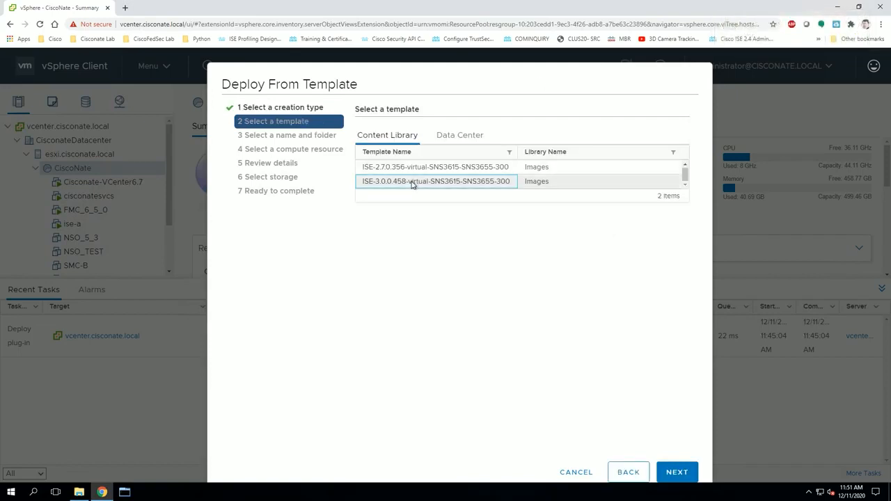
{"action": "left_click", "coordinate": [677, 472]}
{"action": "left_click", "coordinate": [464, 143]}
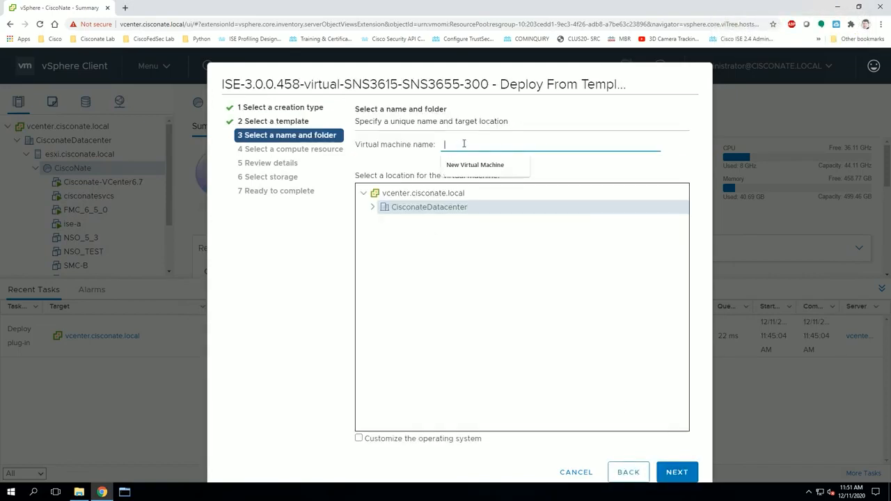
{"action": "type", "text": "ise"}
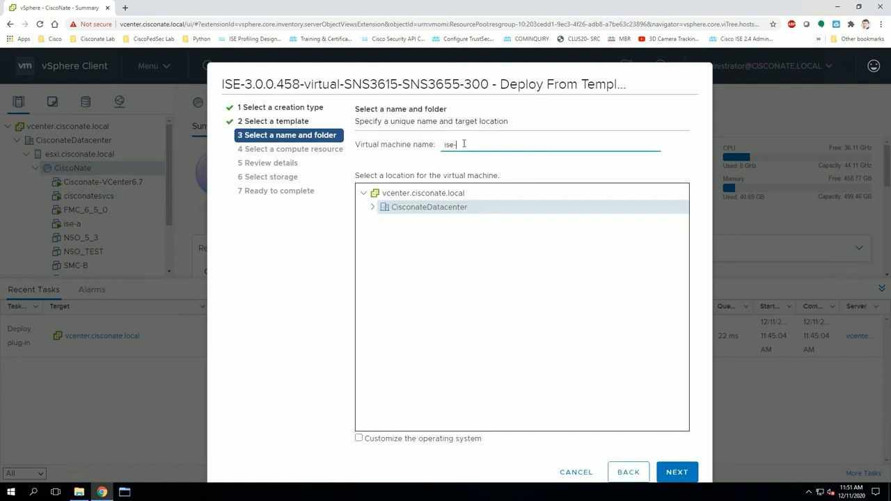
{"action": "type", "text": "-bravo"}
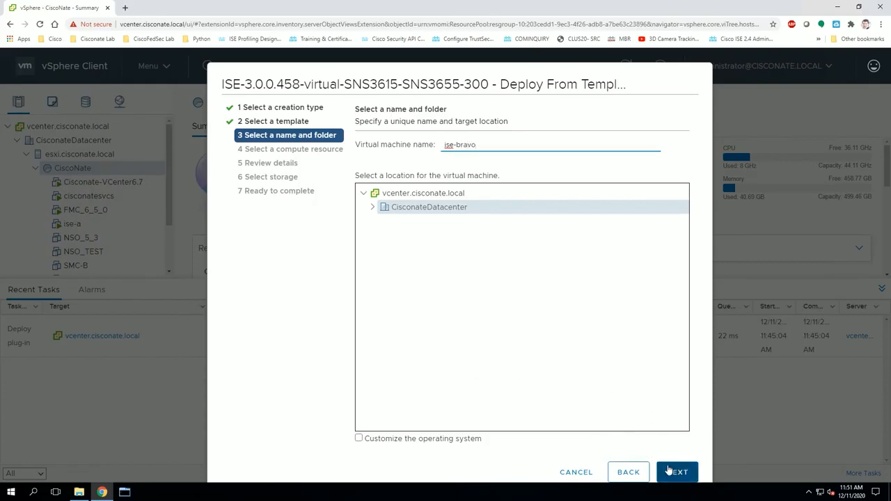
{"action": "left_click", "coordinate": [671, 472]}
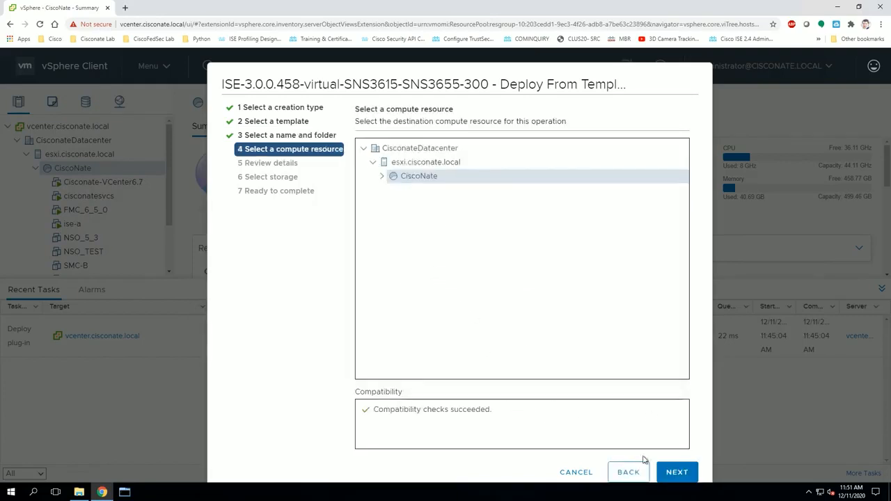
Step: Accept CiscoNate as the compute resource and pick the Small deployment configuration
{"action": "left_click", "coordinate": [679, 472]}
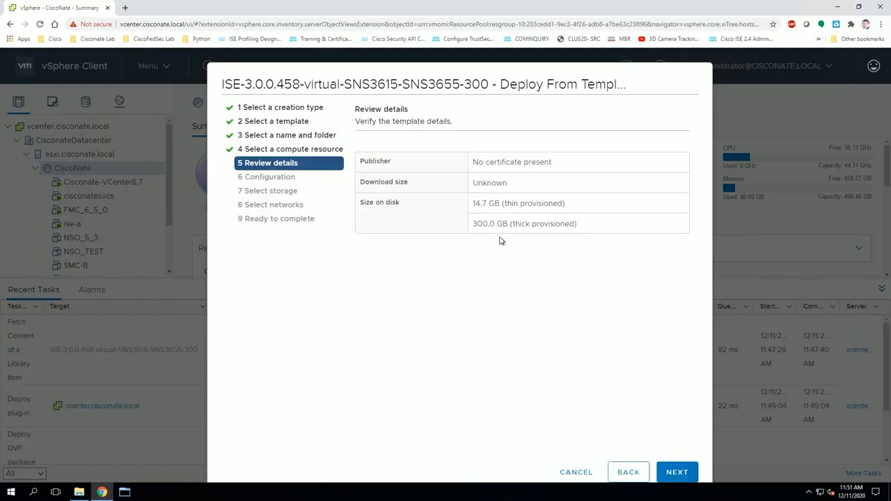
{"action": "left_click", "coordinate": [676, 471]}
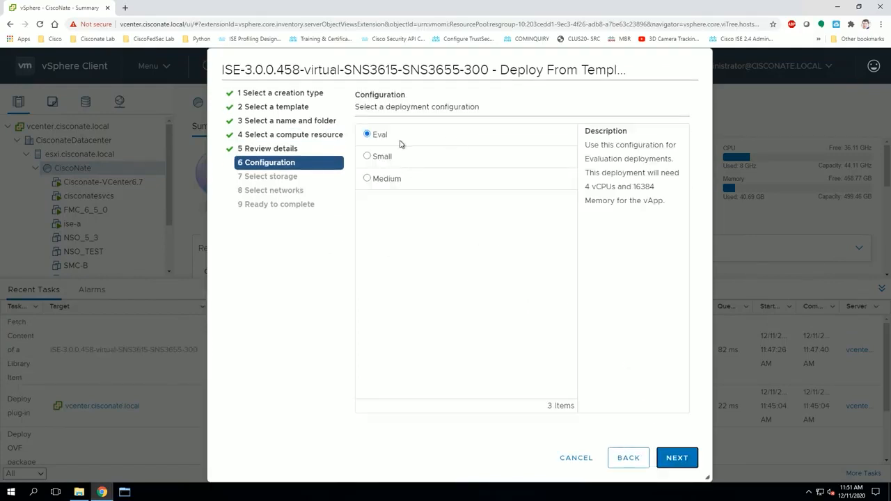
{"action": "left_click", "coordinate": [367, 155]}
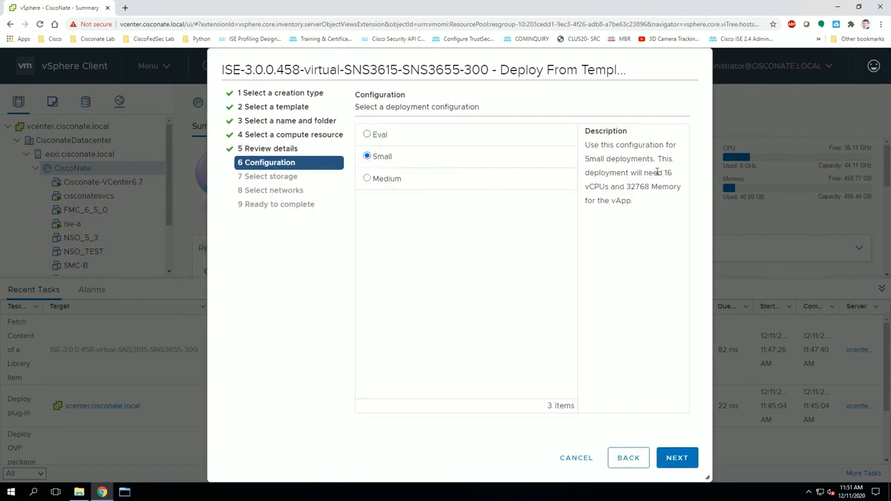
{"action": "left_click_drag", "start_coordinate": [382, 134], "coordinate": [378, 134]}
{"action": "left_click", "coordinate": [367, 134]}
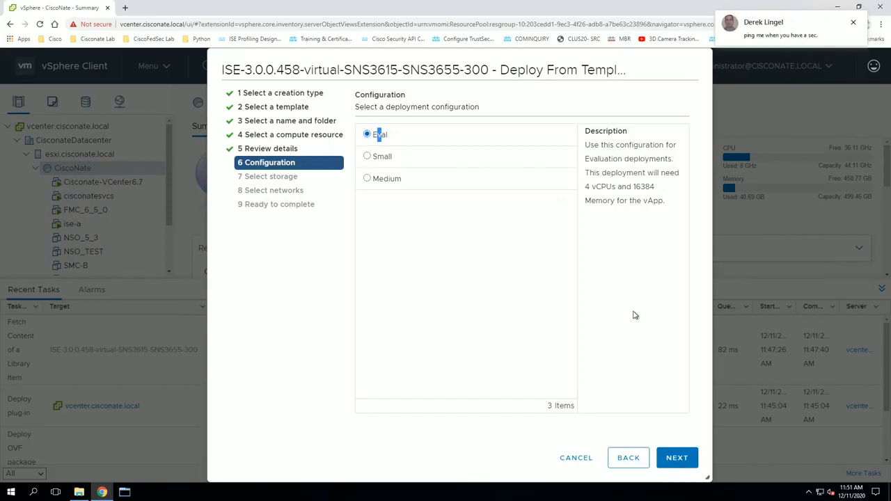
{"action": "left_click", "coordinate": [373, 157]}
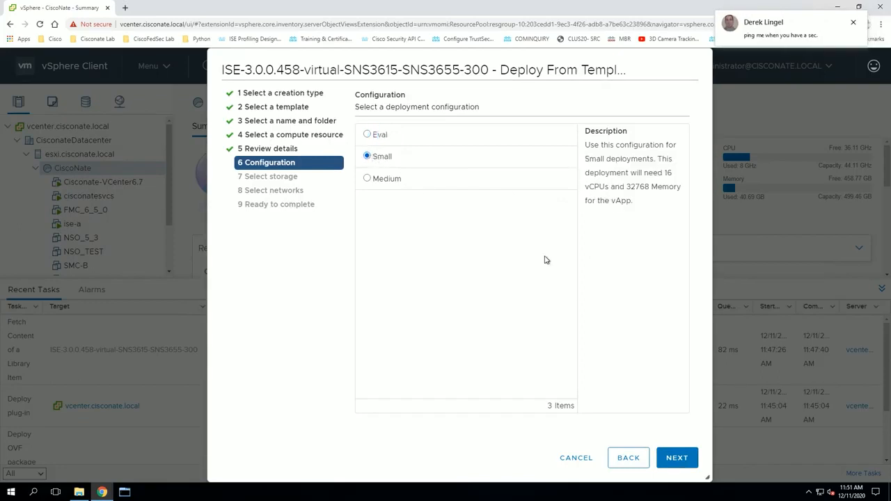
{"action": "left_click", "coordinate": [676, 458]}
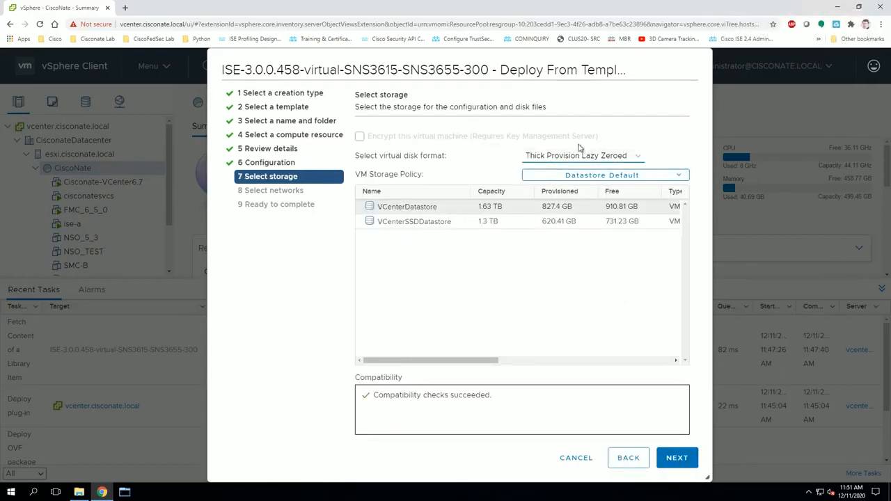
Step: Store the VM on VCenterSSDDatastore, map VM Network to CISCONATE-MGMT, and finish deployment
{"action": "left_click", "coordinate": [433, 221]}
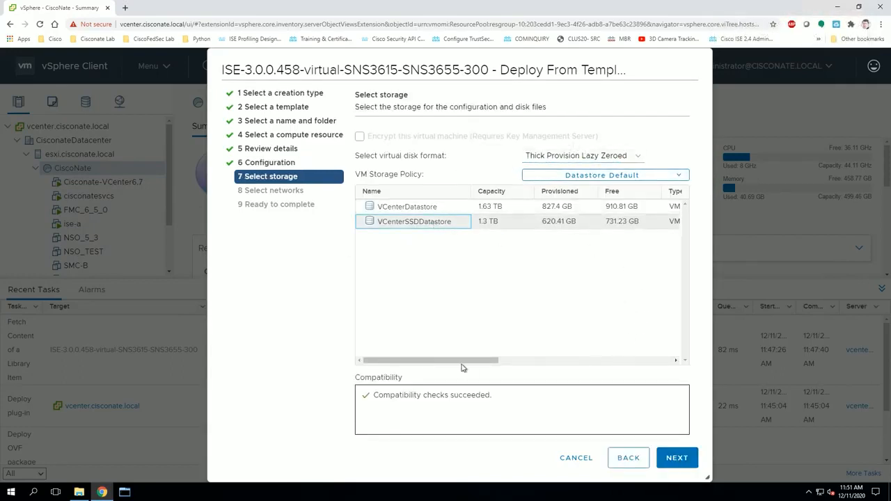
{"action": "left_click", "coordinate": [675, 458]}
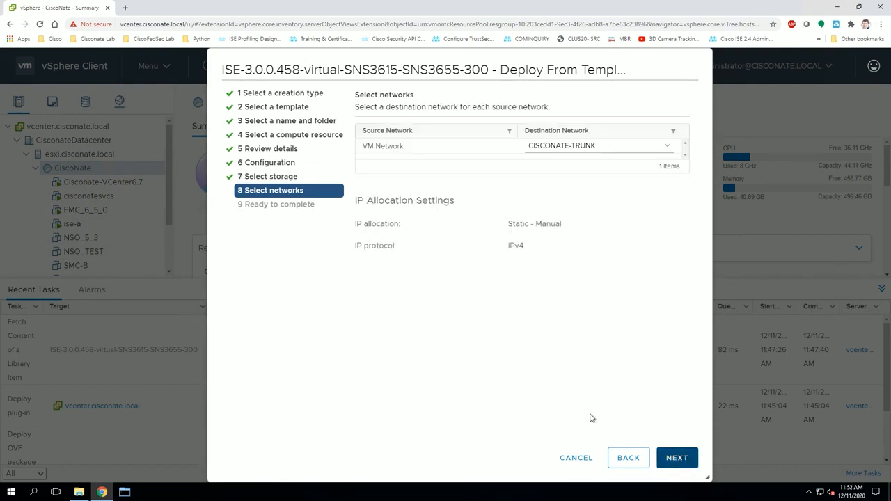
{"action": "left_click", "coordinate": [616, 151]}
{"action": "left_click", "coordinate": [583, 188]}
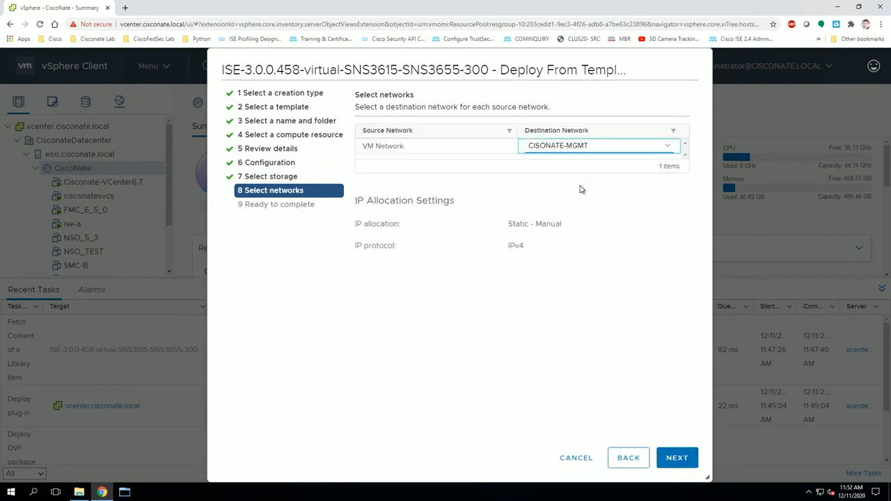
{"action": "left_click", "coordinate": [679, 460]}
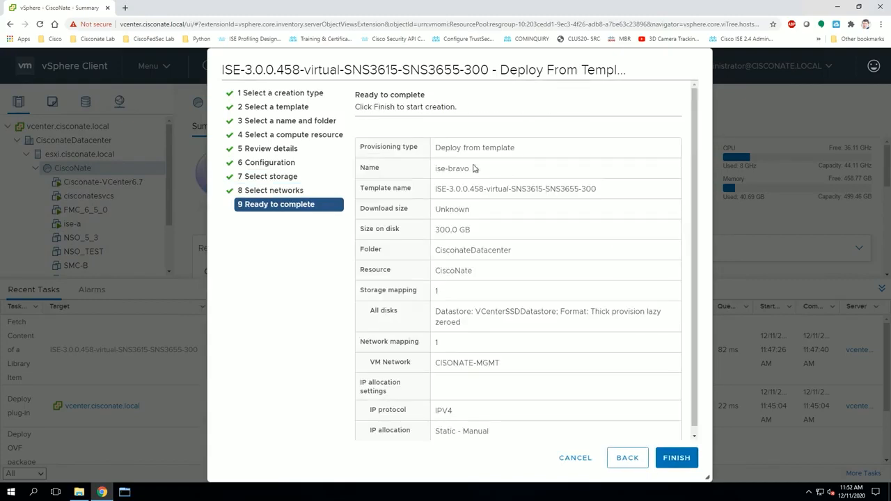
{"action": "left_click", "coordinate": [677, 459]}
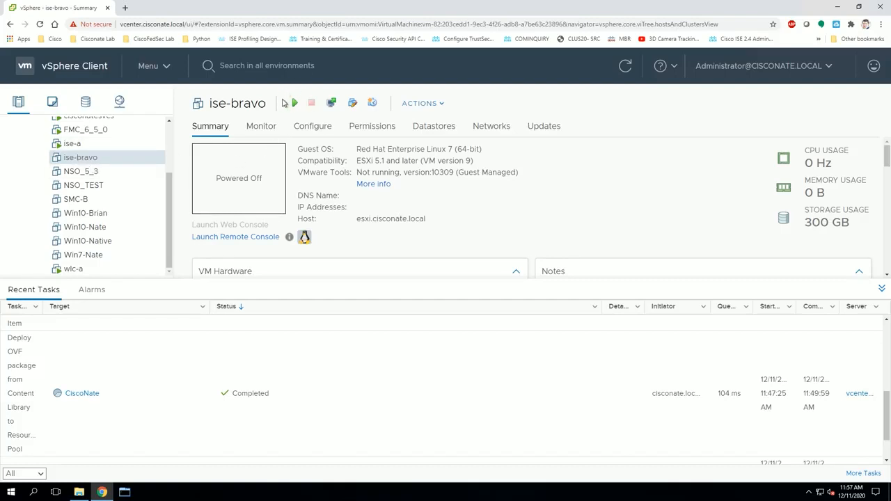
Step: Refresh the inventory, power on ise-bravo, and launch its web console
{"action": "left_click", "coordinate": [625, 66]}
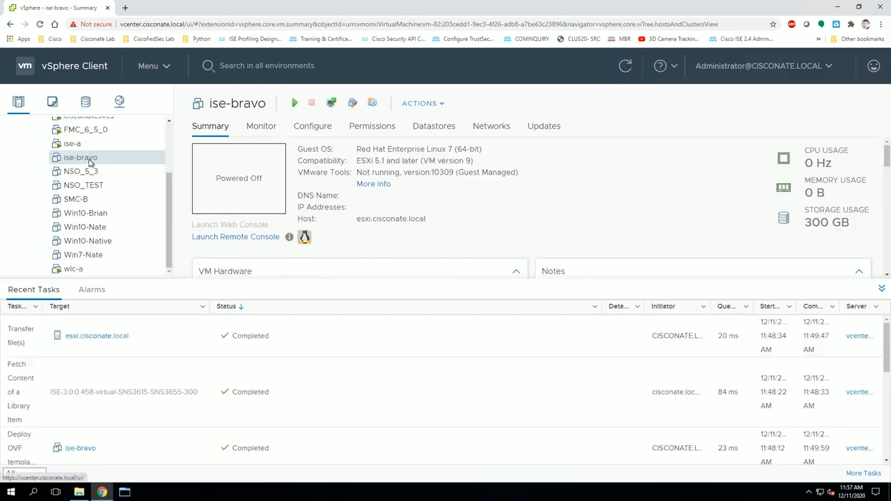
{"action": "left_click", "coordinate": [87, 160]}
{"action": "left_click", "coordinate": [295, 103]}
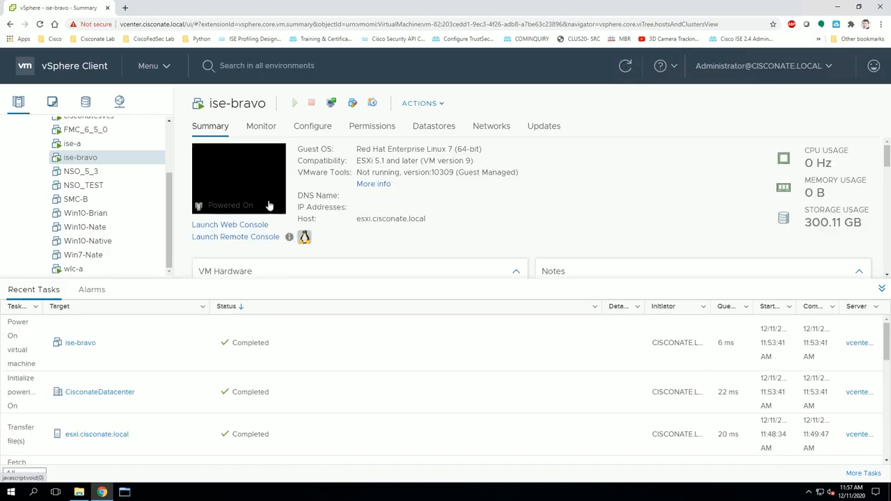
{"action": "left_click", "coordinate": [253, 190]}
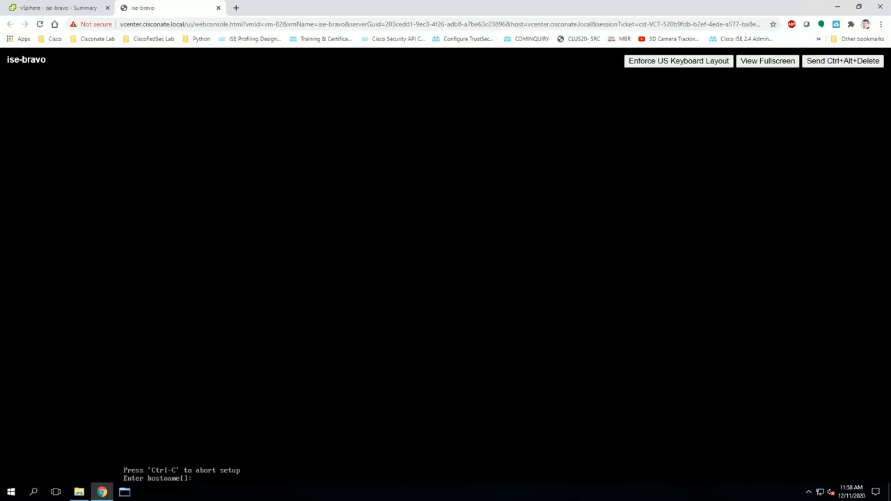
Step: Enter hostname ise-b, IP 192.168.194.63, netmask 255.255.255.0 and gateway 192.168.194.1
{"action": "type", "text": "ise-b"}
{"action": "key", "text": "Return"}
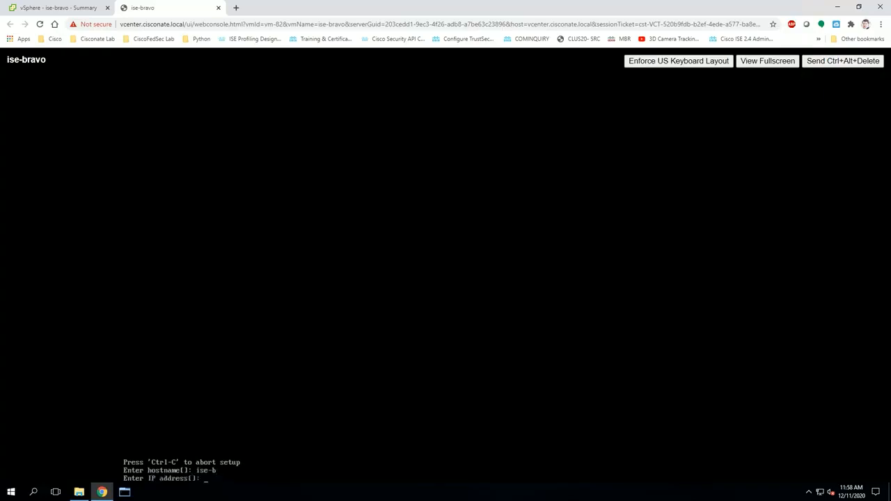
{"action": "type", "text": "192.168.194"}
{"action": "type", "text": ".49"}
{"action": "key", "text": "BackSpace"}
{"action": "key", "text": "BackSpace"}
{"action": "type", "text": "63"}
{"action": "key", "text": "BackSpace"}
{"action": "key", "text": "BackSpace"}
{"action": "type", "text": ".63"}
{"action": "key", "text": "Return"}
{"action": "type", "text": "255.2"}
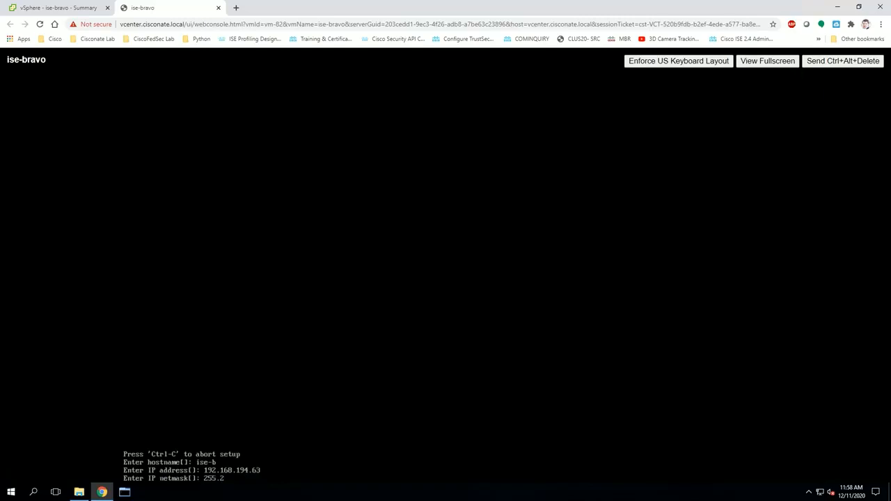
{"action": "type", "text": "55.255.0"}
{"action": "key", "text": "Return"}
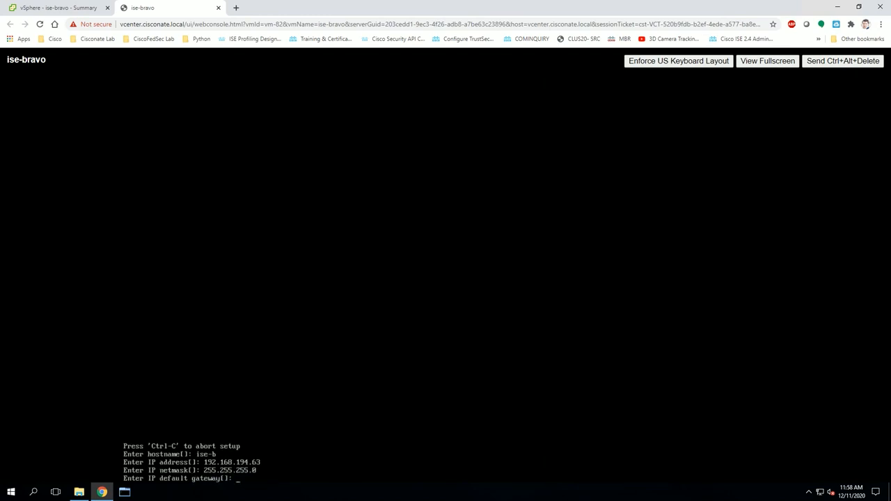
{"action": "type", "text": "192.168.194.1"}
{"action": "key", "text": "Return"}
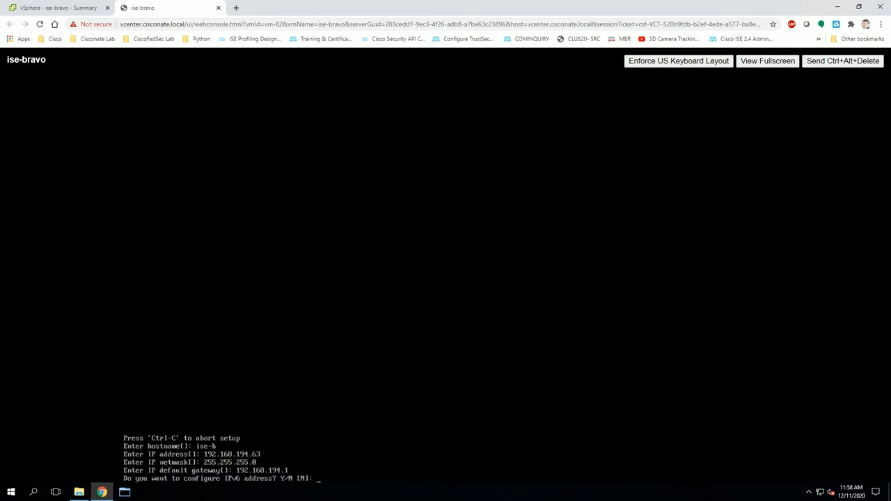
Step: Skip IPv6, set domain cisconate.local, nameserver 192.168.194.16, NTP 192.168.194.1, UTC, and enable SSH
{"action": "key", "text": "Return"}
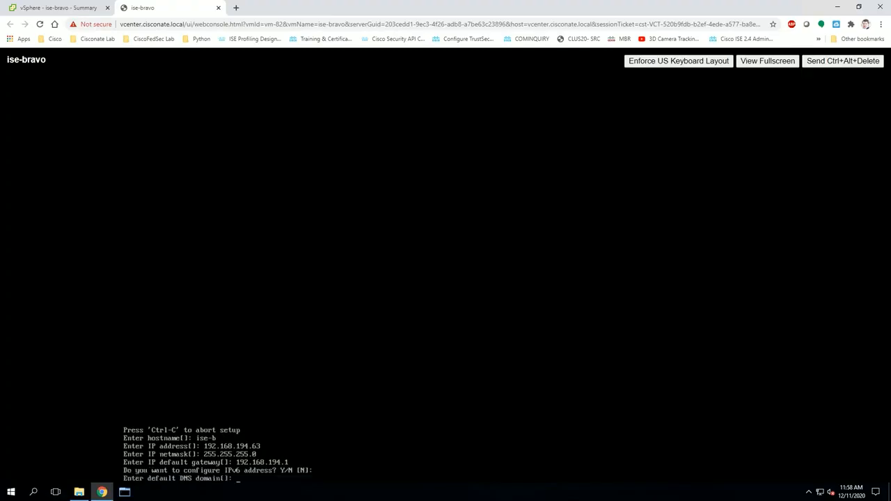
{"action": "type", "text": "cisconate.local"}
{"action": "key", "text": "Return"}
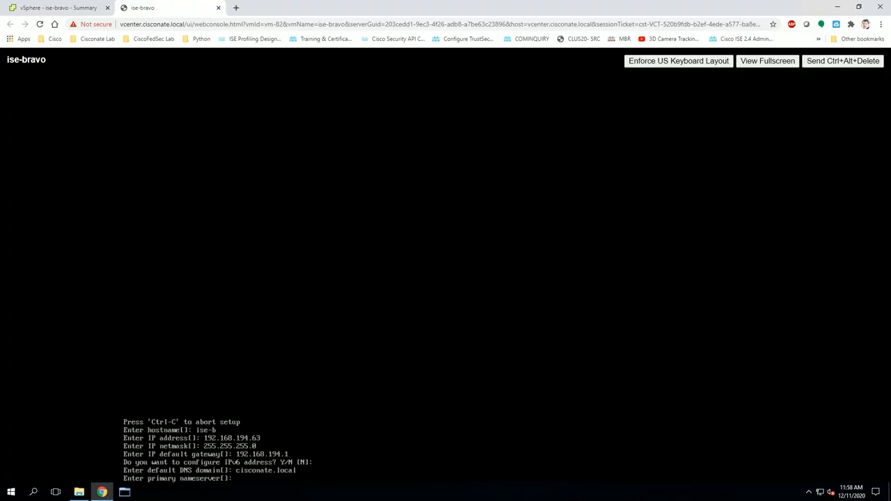
{"action": "type", "text": "192.168.194.16"}
{"action": "key", "text": "Return"}
{"action": "key", "text": "Return"}
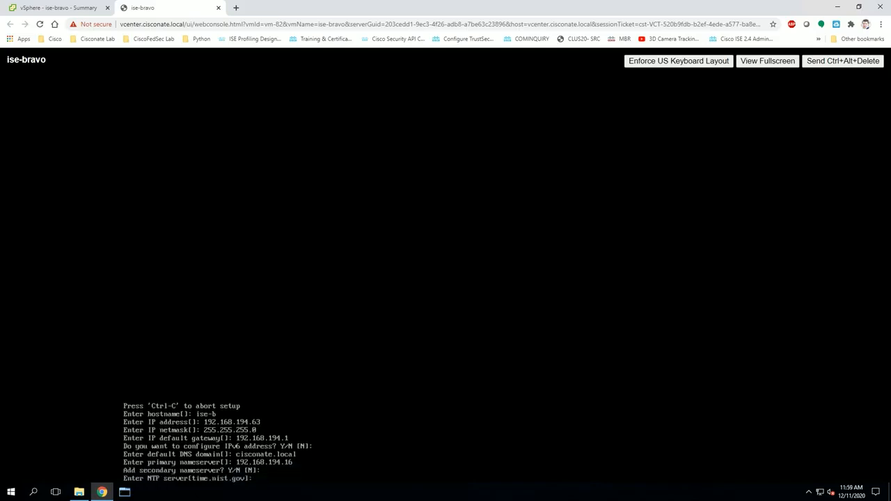
{"action": "type", "text": "192.168.194.1"}
{"action": "key", "text": "Return"}
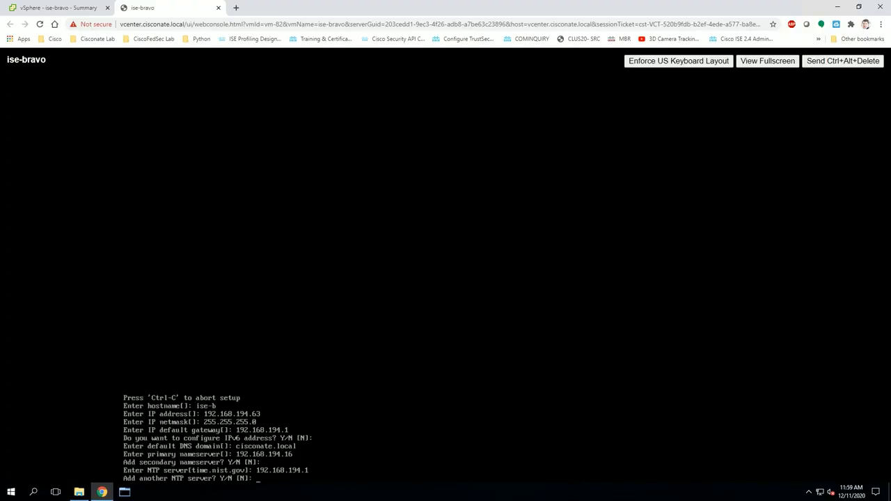
{"action": "key", "text": "Return"}
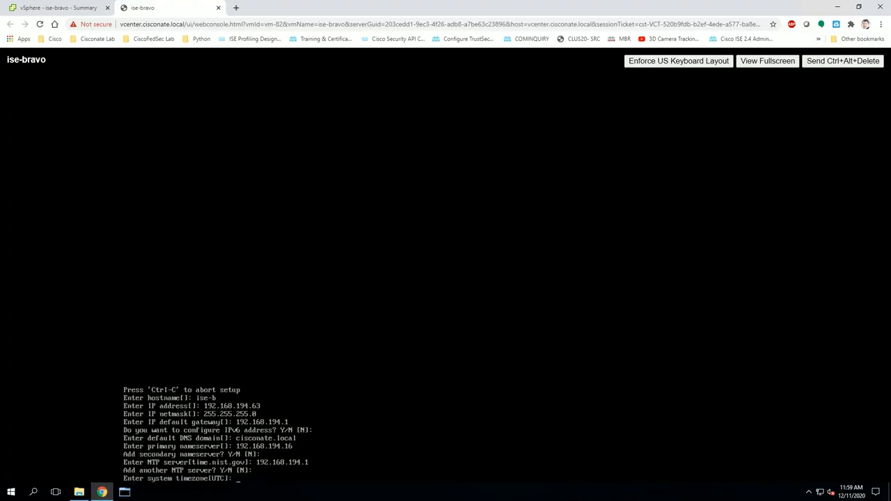
{"action": "key", "text": "Return"}
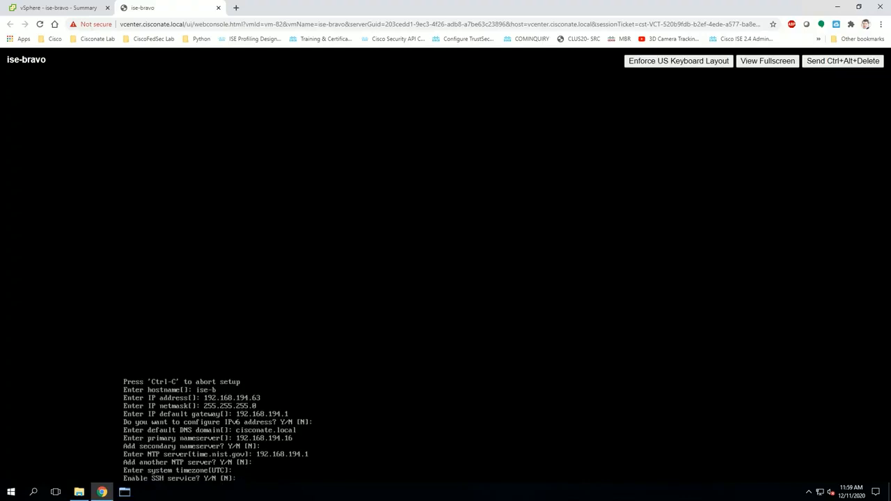
{"action": "type", "text": "Y"}
{"action": "key", "text": "Return"}
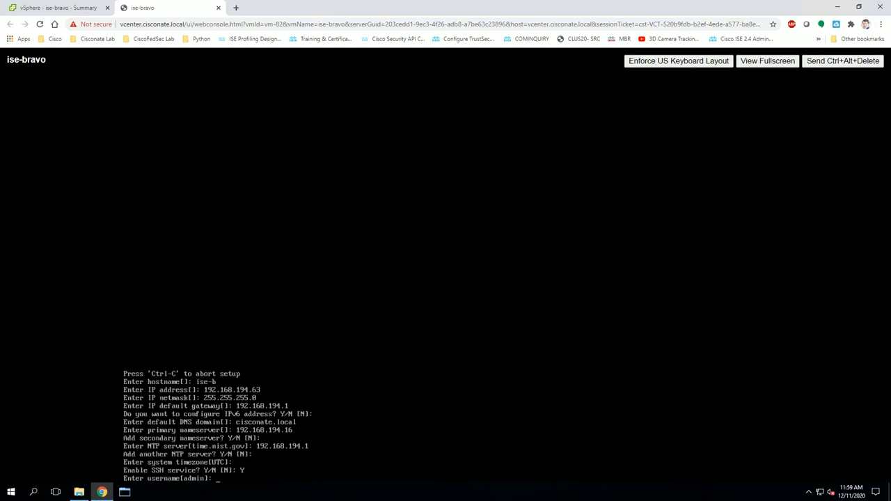
Step: Keep admin as the username, enter and confirm its password to start installation
{"action": "key", "text": "Return"}
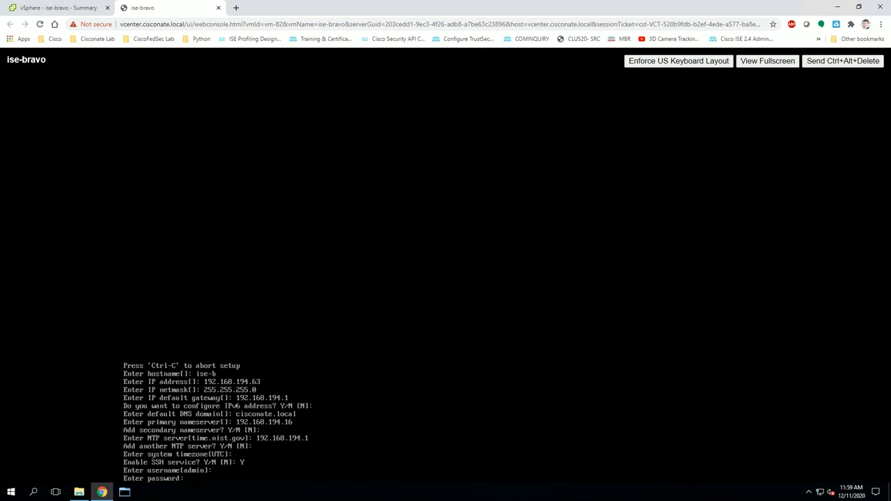
{"action": "key", "text": "Return"}
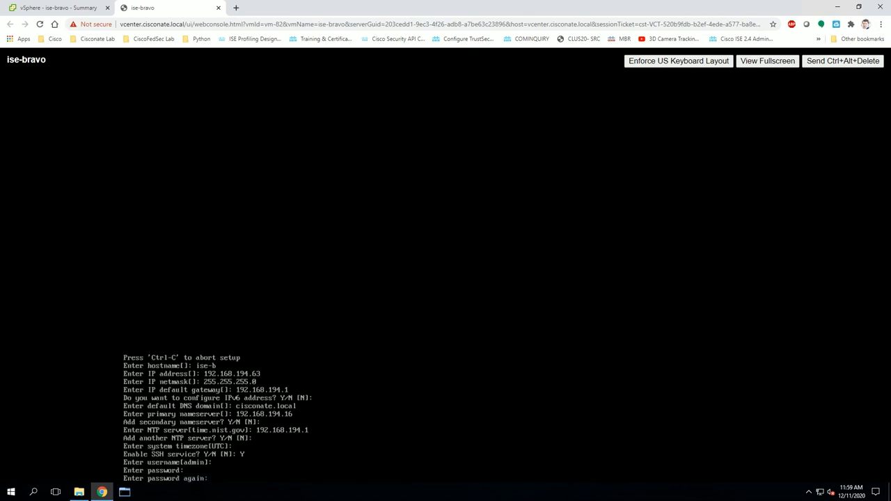
{"action": "key", "text": "Return"}
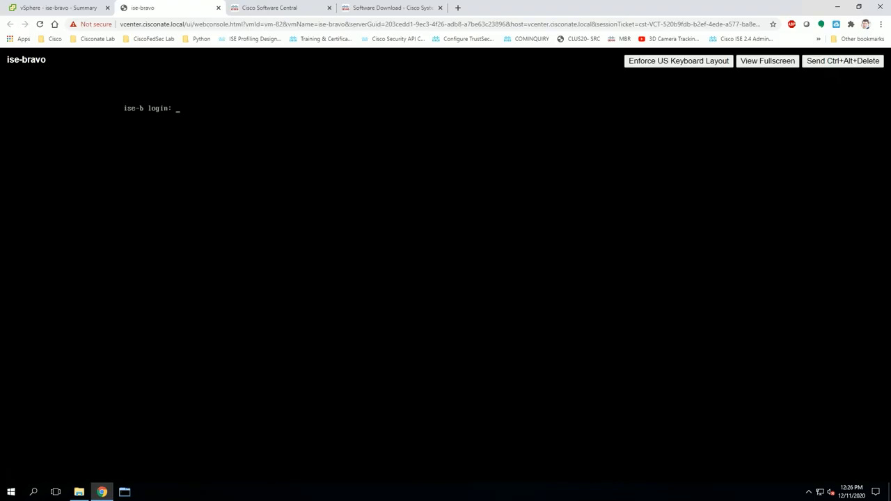
Step: Log in to ise-b as admin and run 'show application status ise'
{"action": "type", "text": "admin"}
{"action": "key", "text": "Return"}
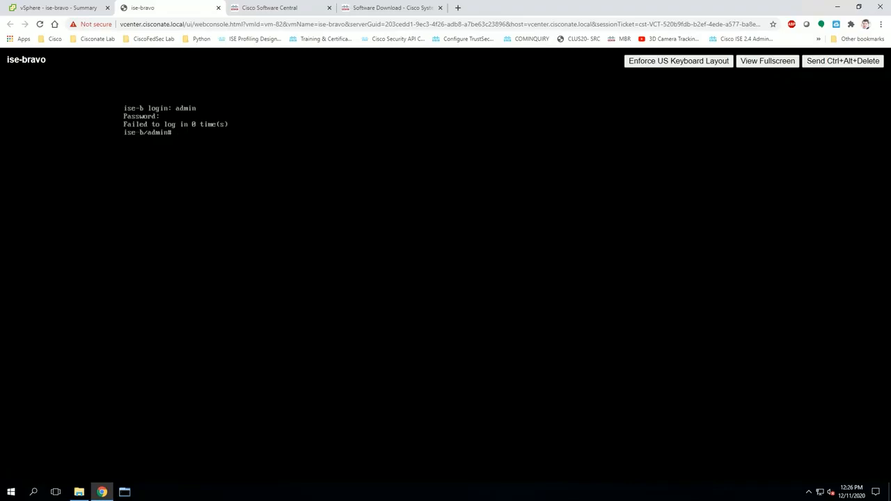
{"action": "type", "text": "how application status ise"}
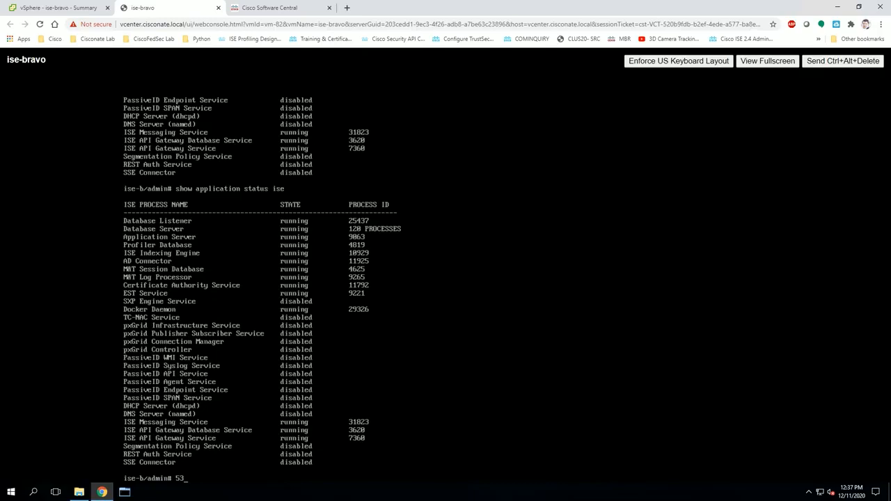
{"action": "left_click", "coordinate": [67, 9]}
{"action": "left_click", "coordinate": [418, 260]}
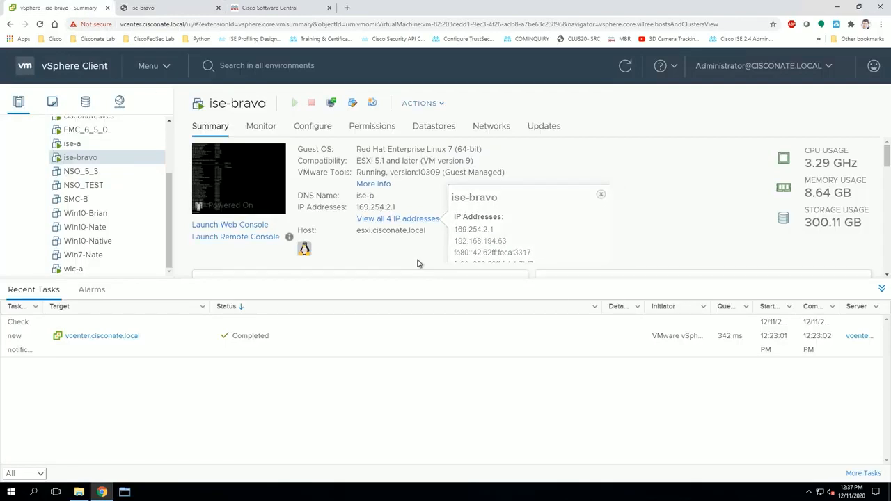
{"action": "left_click", "coordinate": [387, 221]}
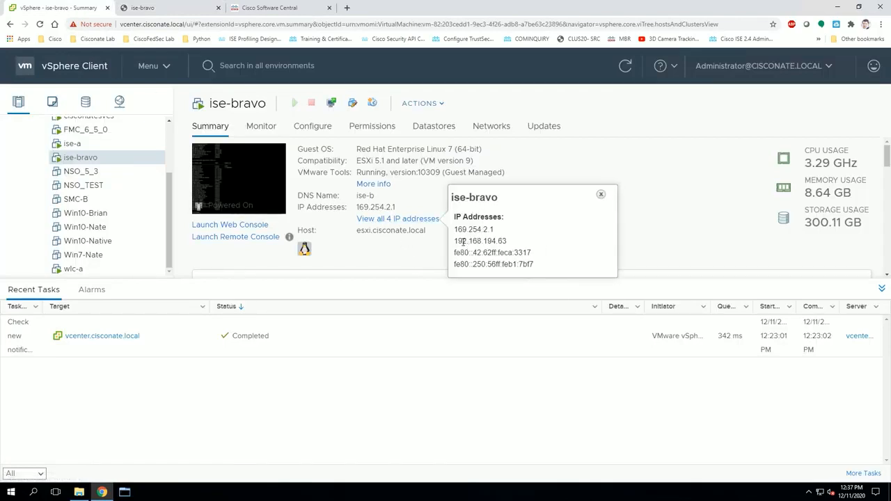
{"action": "left_click_drag", "start_coordinate": [456, 241], "coordinate": [540, 245]}
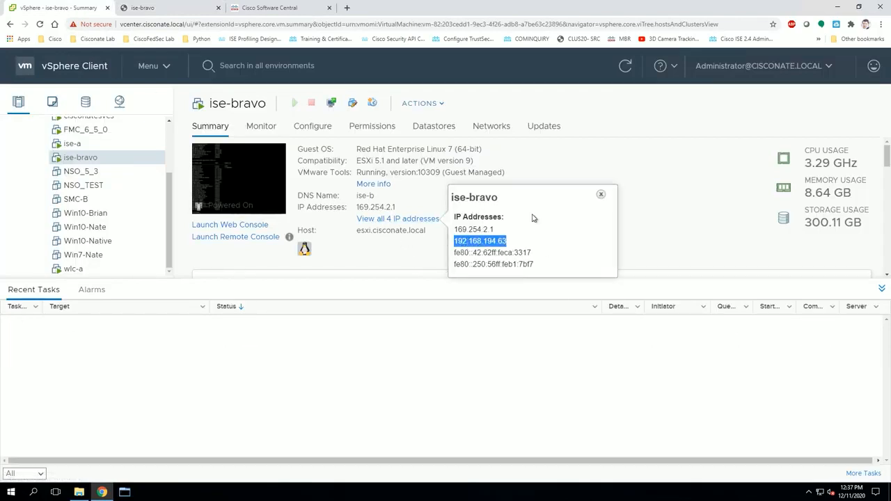
{"action": "left_click", "coordinate": [306, 7]}
{"action": "left_click", "coordinate": [284, 23]}
{"action": "type", "text": "http"}
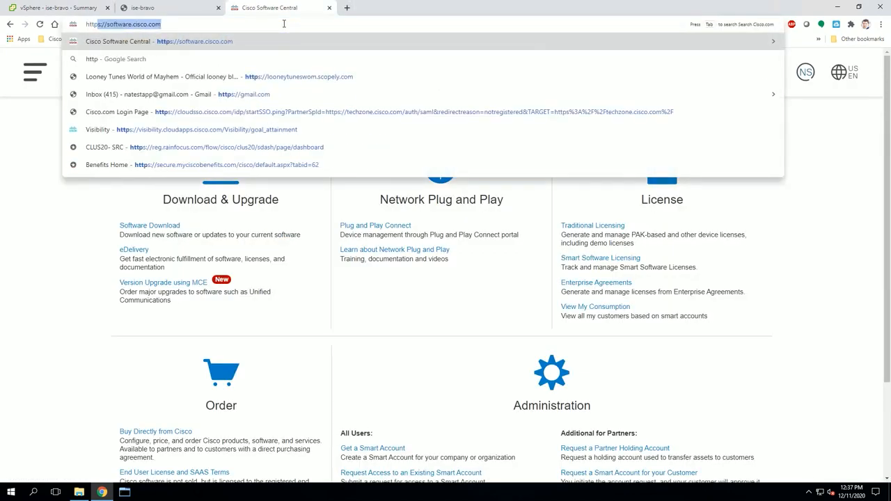
{"action": "type", "text": "s://192.168.194.63"}
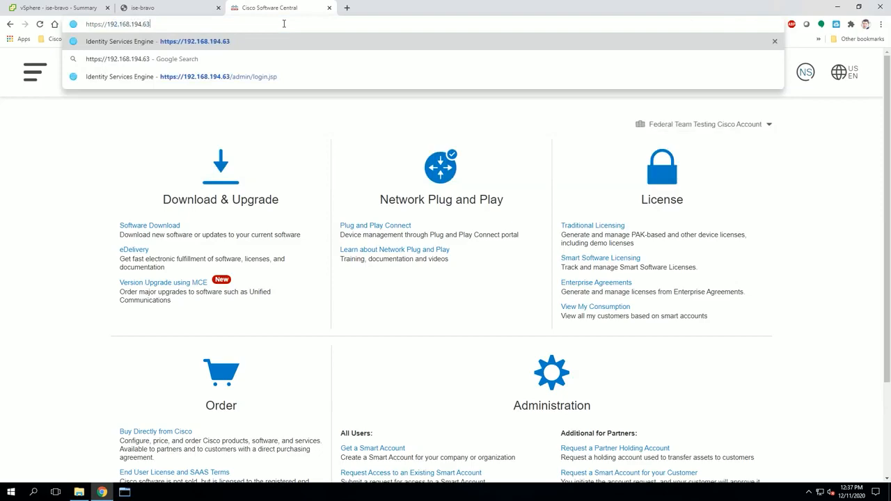
{"action": "key", "text": "Return"}
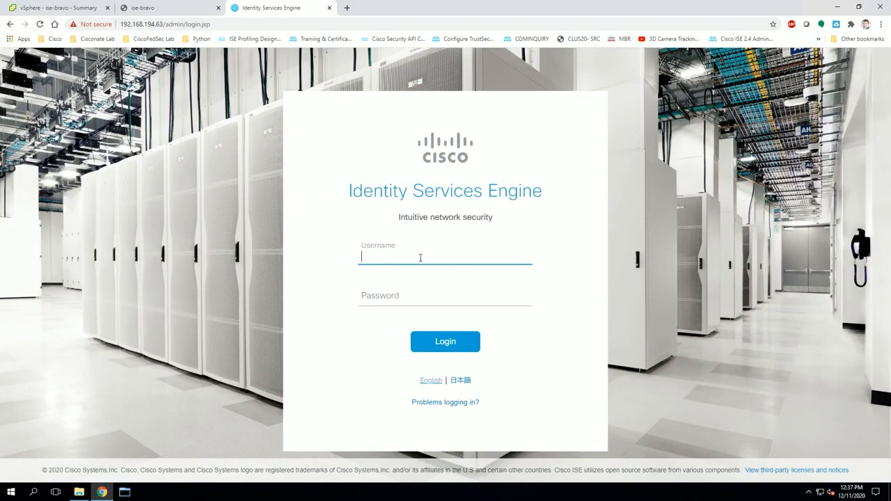
{"action": "type", "text": "admin"}
{"action": "key", "text": "Tab"}
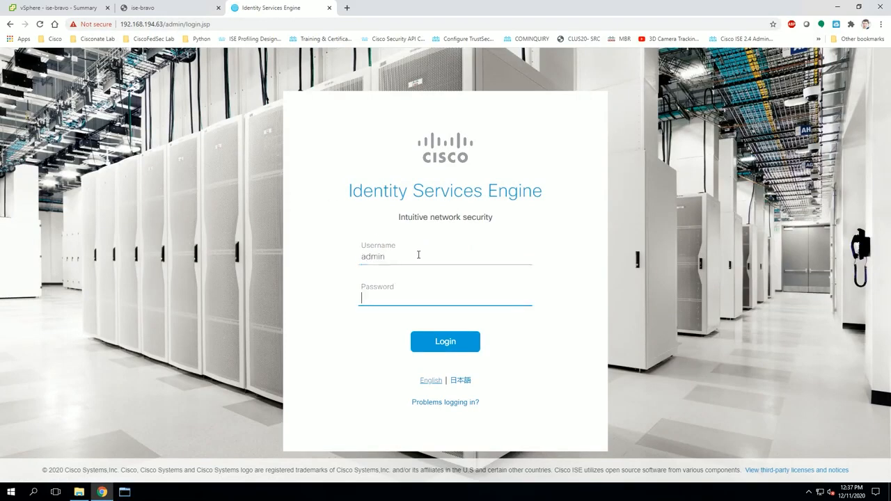
{"action": "type", "text": "********"}
{"action": "key", "text": "Return"}
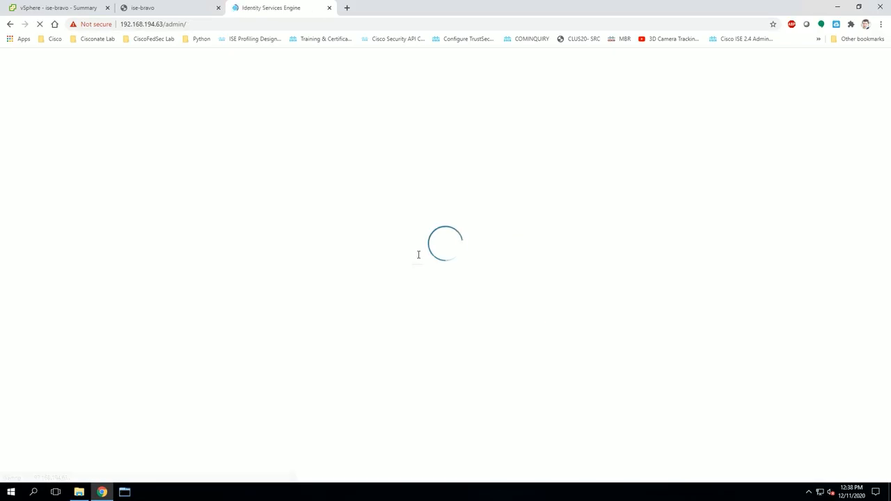